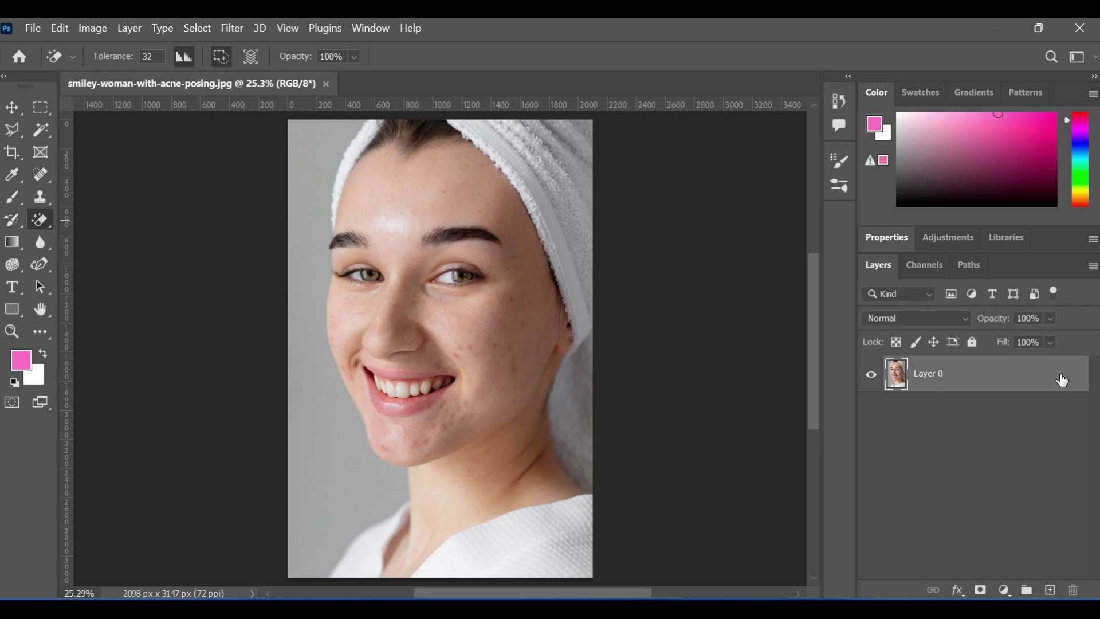
Activate the Spot Healing Brush and enlarge its size to 80 px for retouching the face
right_click(43, 221)
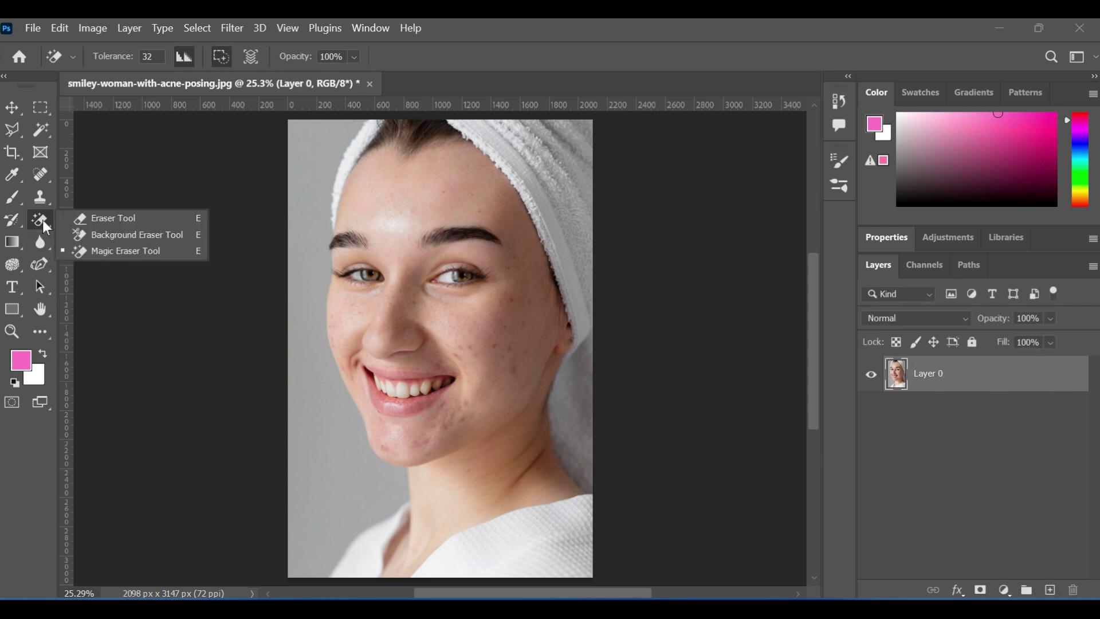
left_click(39, 216)
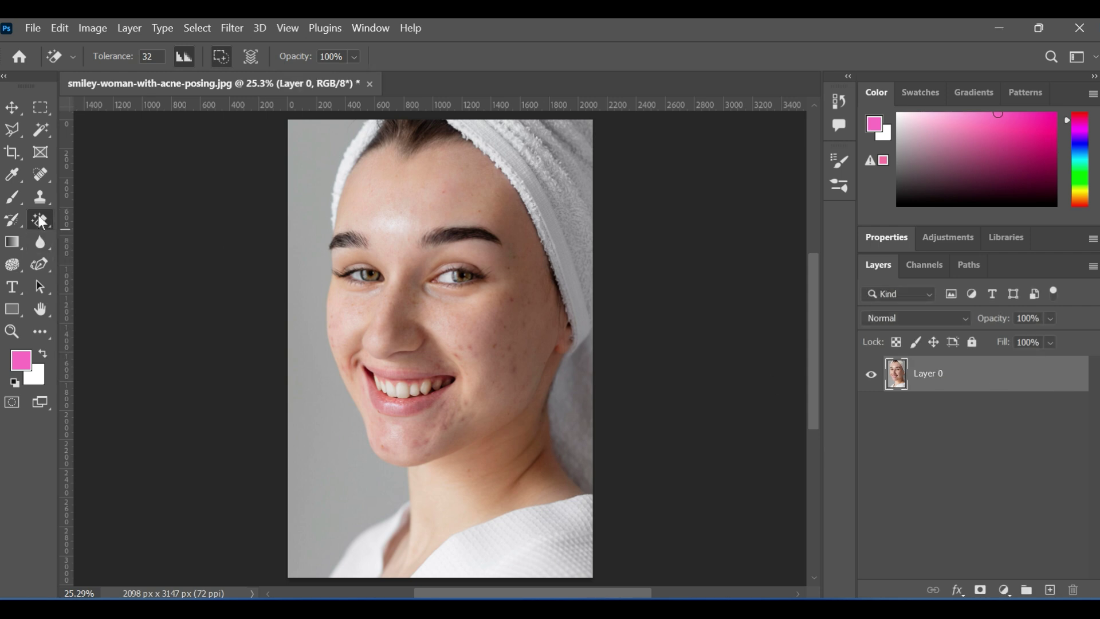
left_click(40, 174)
right_click(40, 173)
left_click(112, 174)
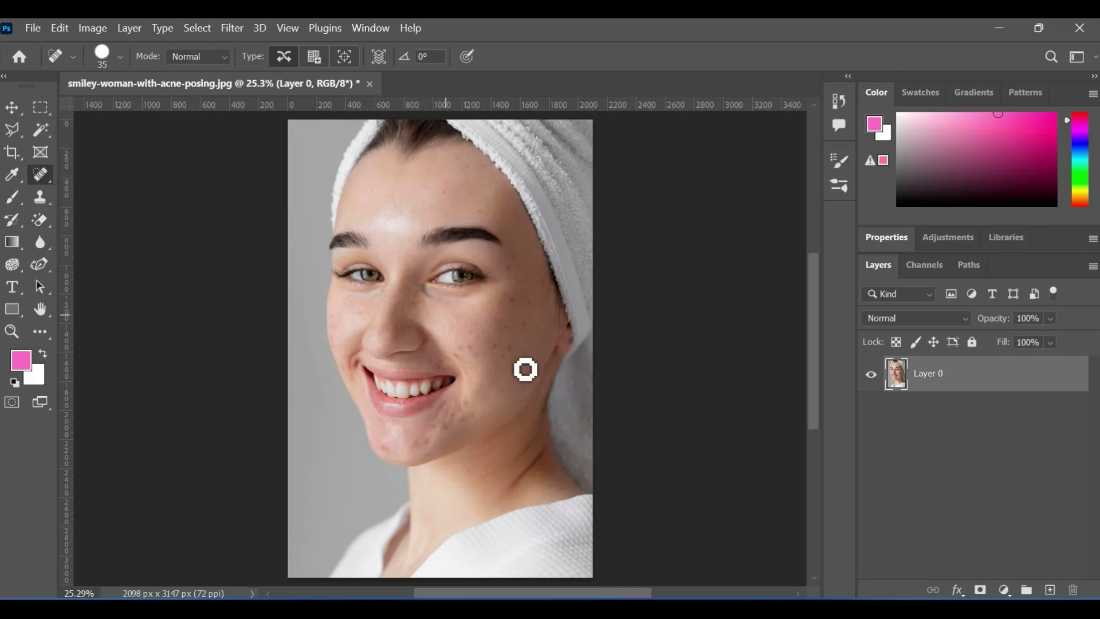
scroll(490, 349, "up", 3)
scroll(499, 358, "up", 2)
key("bracketright")
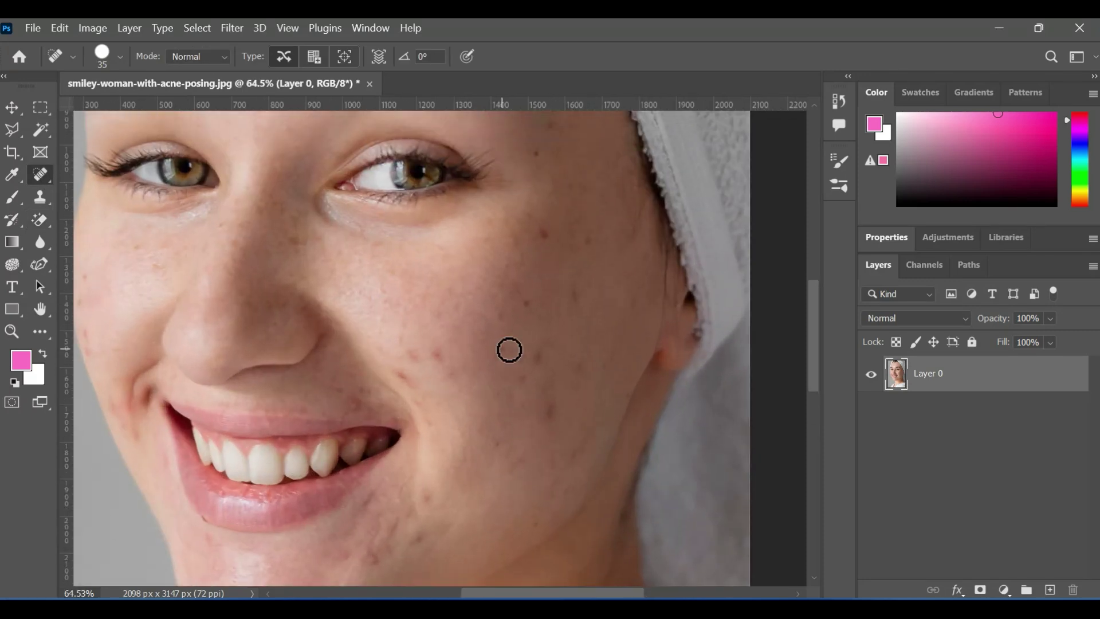
key("bracketright")
key("bracketright")
key("bracketright")
key("bracketright")
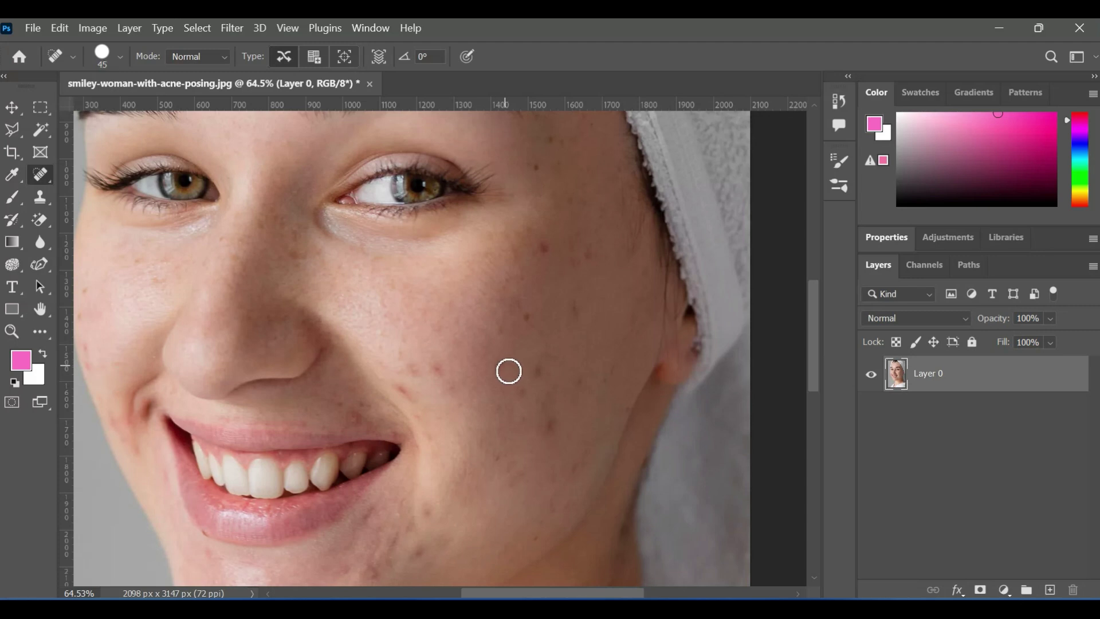
Remove the blemishes on the cheek and temple nearest the towel and ear with the Spot Healing Brush
left_click(498, 365)
left_click(544, 247)
left_click(538, 370)
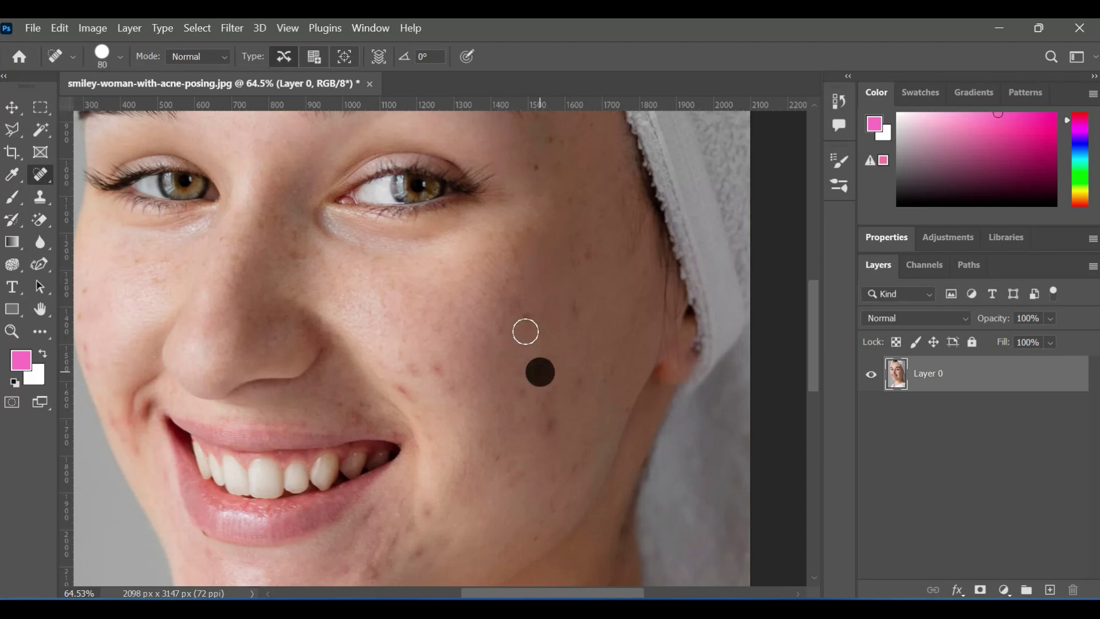
left_click(529, 321)
left_click(439, 367)
left_click(550, 424)
left_click(579, 381)
left_click(576, 309)
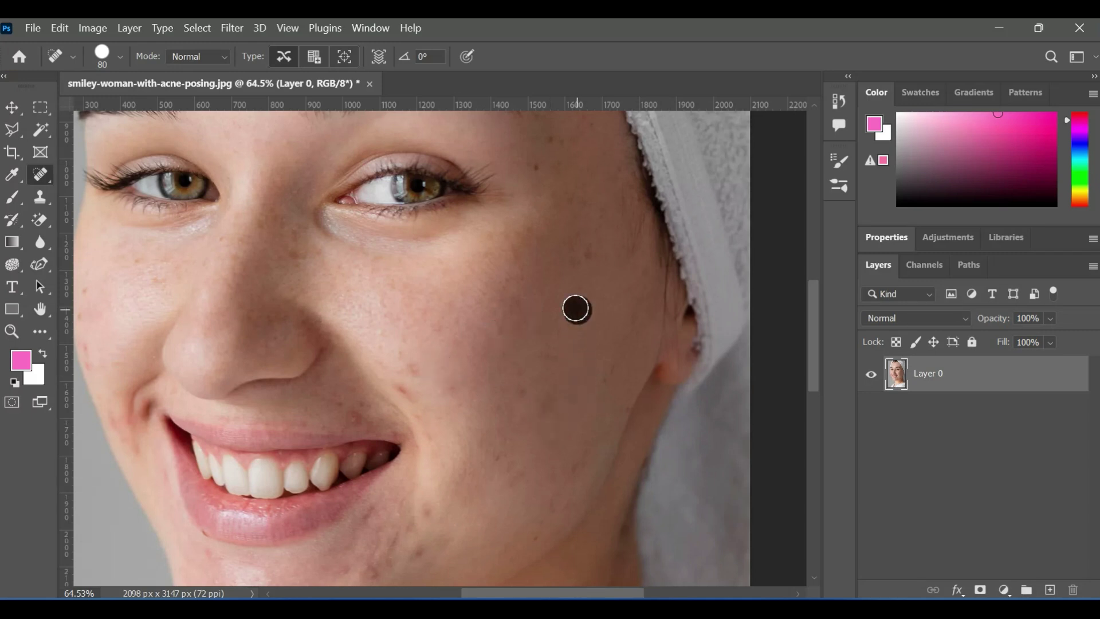
left_click(590, 253)
left_click(531, 162)
left_click(552, 138)
Heal the blemishes across the chin and below the lower lip
left_click_drag(487, 451, 507, 225)
left_click(435, 321)
left_click(395, 341)
left_click(365, 338)
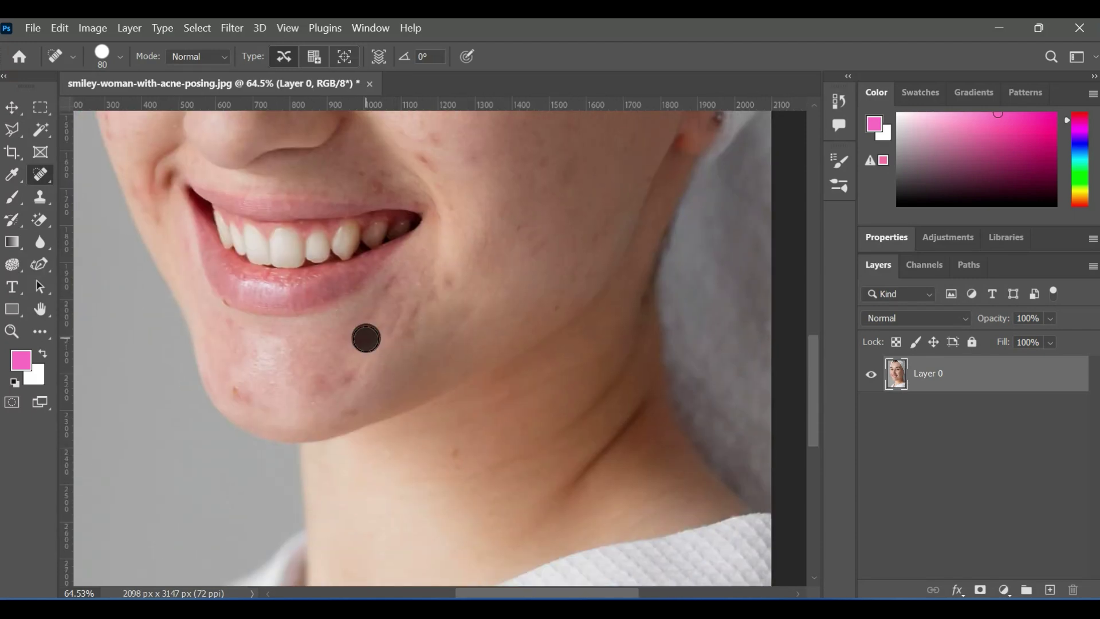
left_click(353, 378)
left_click(322, 380)
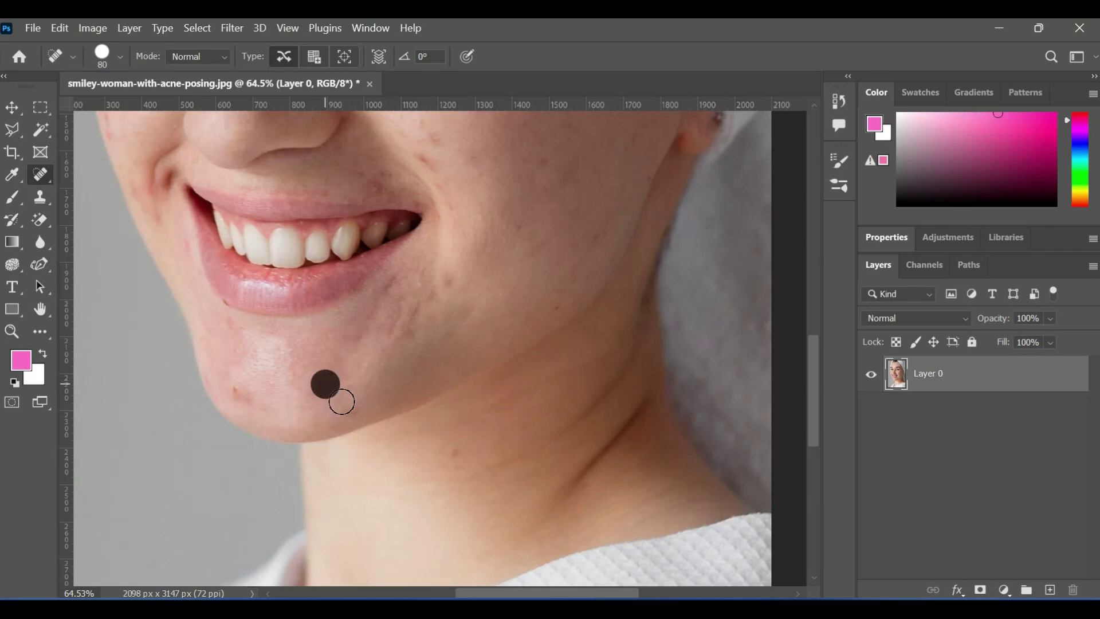
left_click(344, 407)
left_click(236, 394)
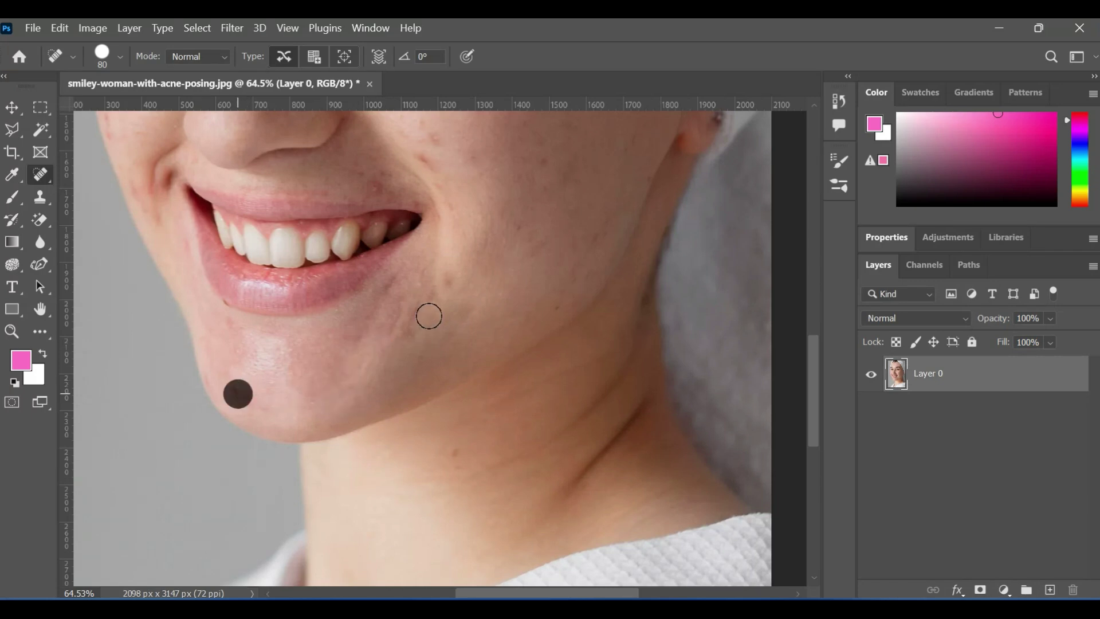
Heal the spots on the jaw, the neck and the cheek just above the mouth corner on the ear side
left_click(450, 277)
left_click(453, 453)
left_click(554, 301)
left_click(437, 138)
left_click(425, 158)
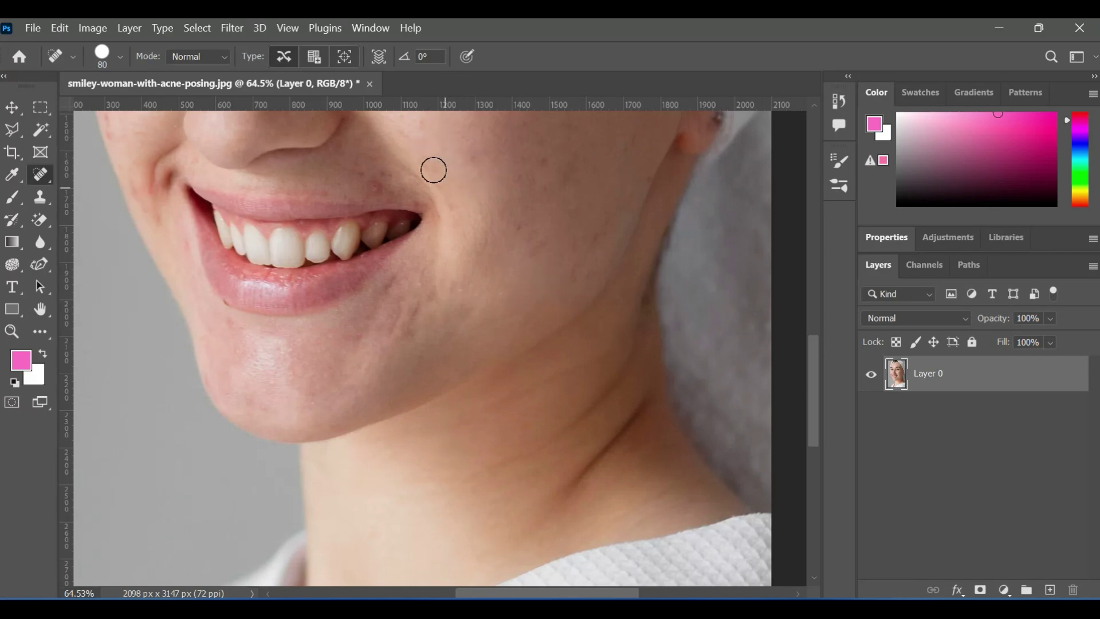
Heal the marks on the side of the nose beside the inner corner of the eye
scroll(473, 332, "up", 5)
left_click(378, 242)
left_click(378, 230)
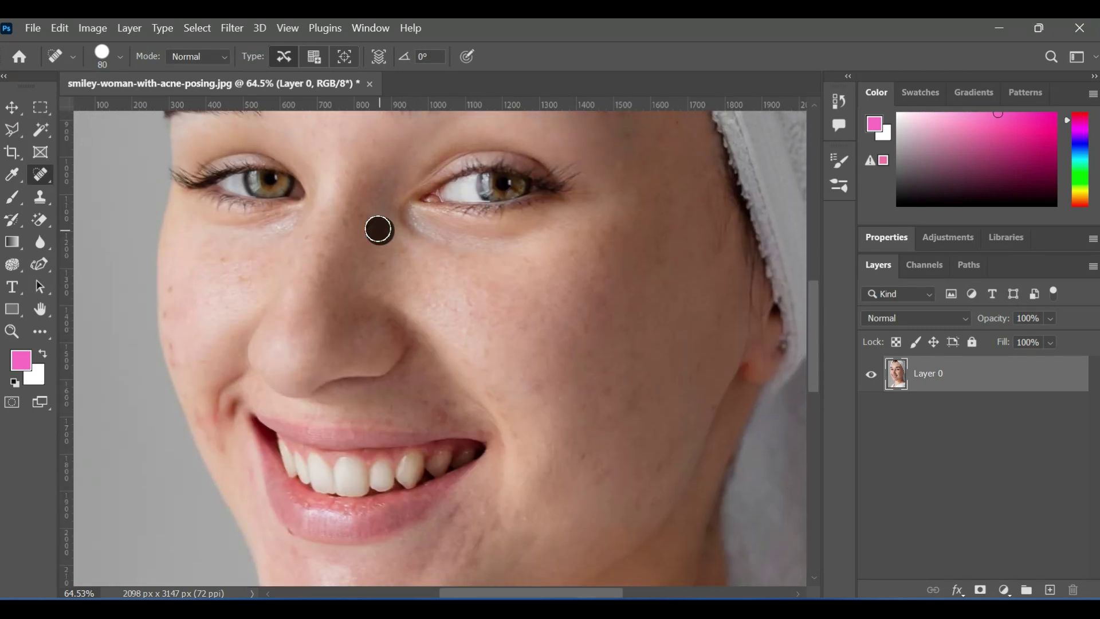
Heal the spots along the outer edge of the far cheek, down to the smile crease
left_click(174, 286)
left_click(172, 312)
left_click(175, 362)
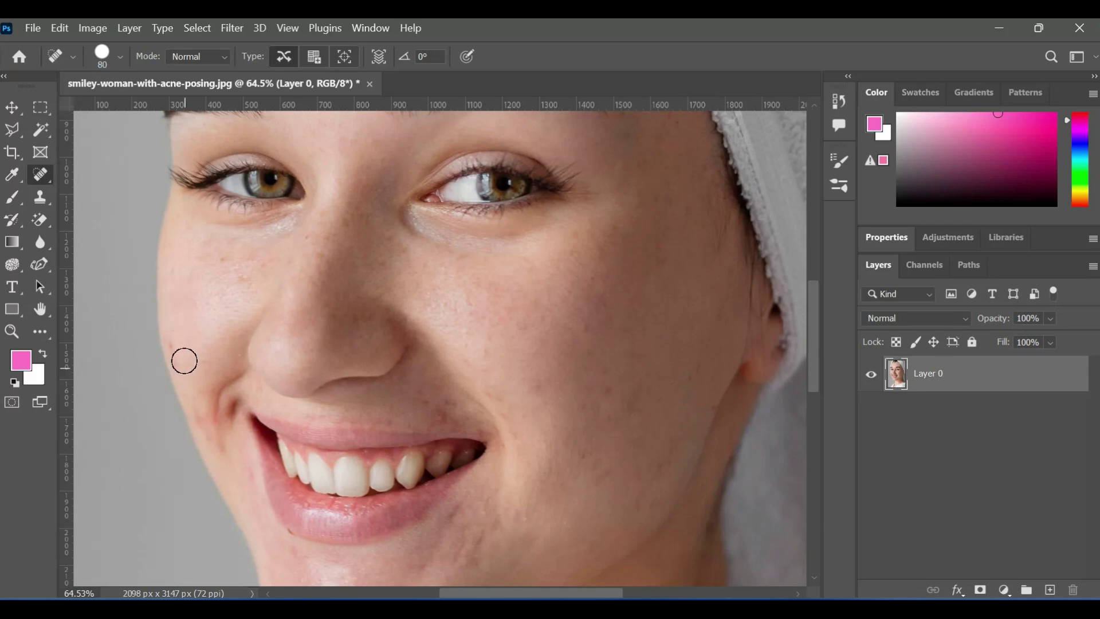
left_click(182, 345)
left_click(183, 358)
left_click(191, 402)
left_click(198, 408)
left_click(209, 430)
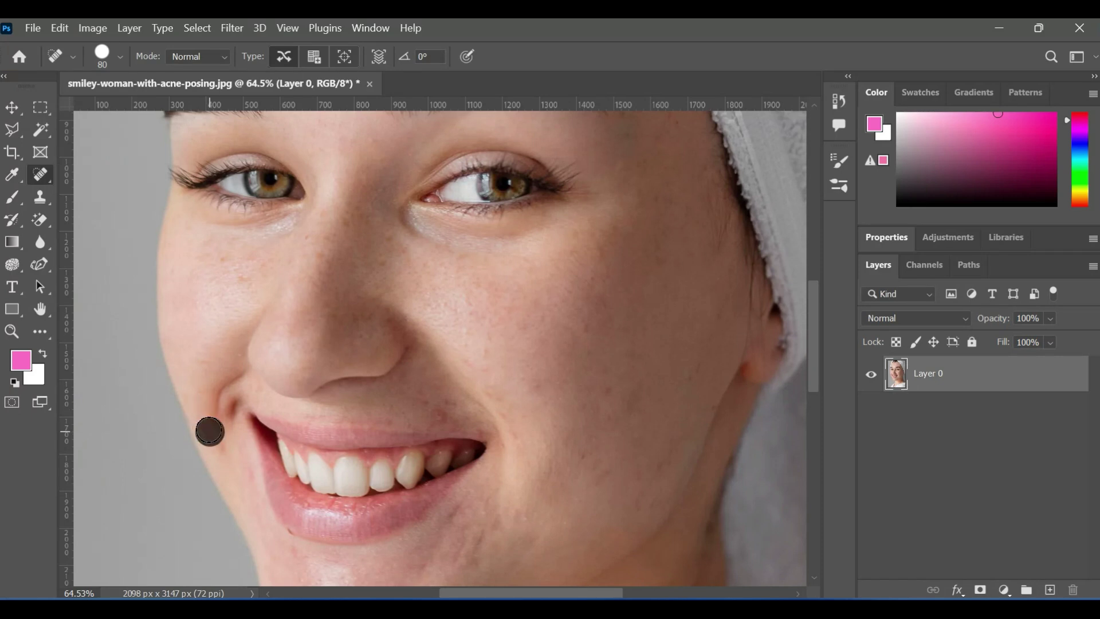
left_click(193, 395)
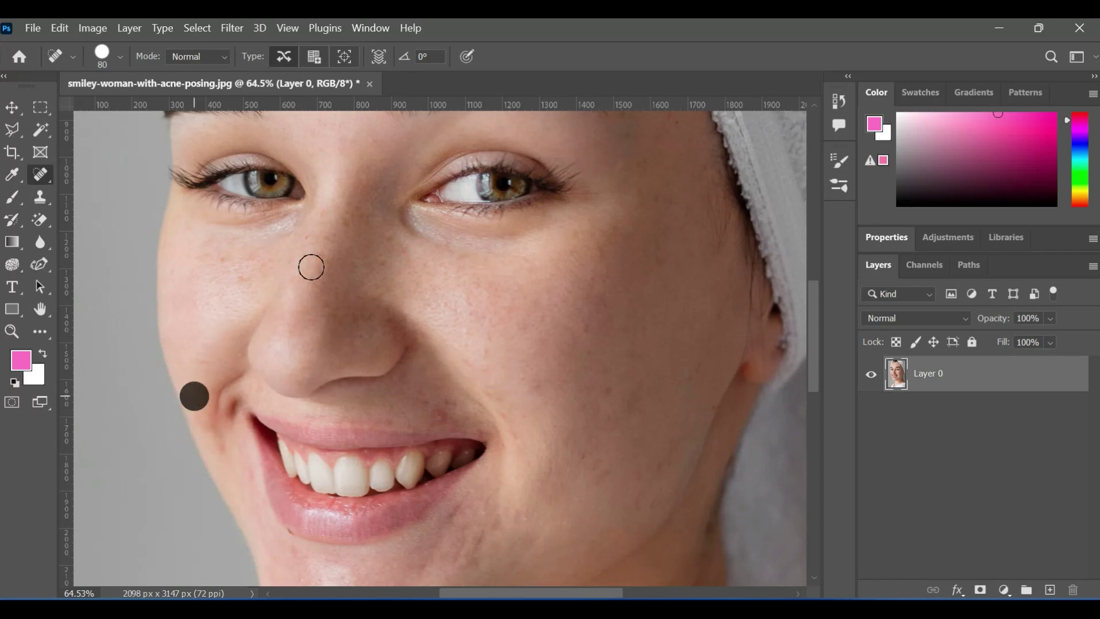
Clean up the remaining marks on the bridge and upper side of the nose
left_click(348, 228)
left_click(353, 210)
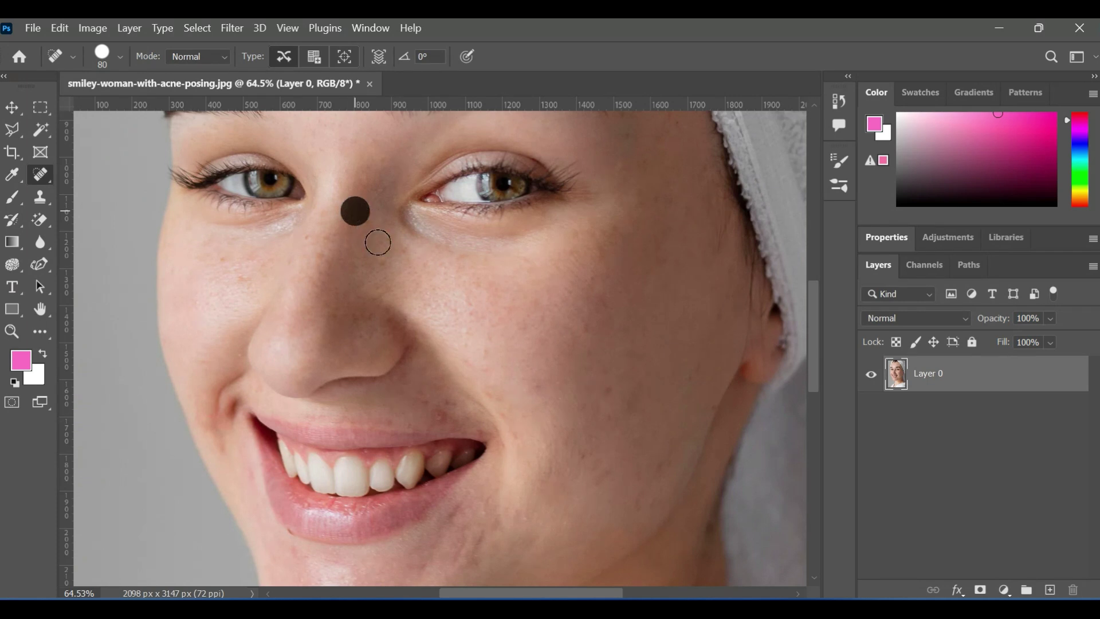
left_click(386, 247)
left_click(381, 260)
Heal the faint remaining spots on the upper part of the cheek nearest the ear
left_click(599, 234)
left_click(599, 252)
left_click(595, 276)
left_click(595, 283)
left_click(587, 316)
left_click(602, 303)
left_click(604, 319)
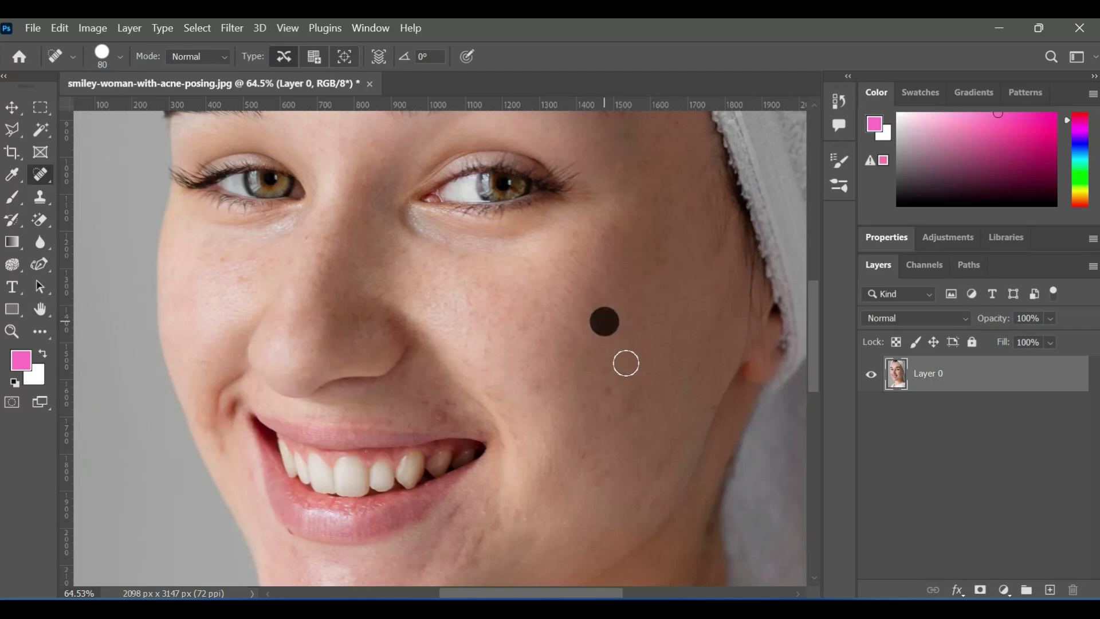
Heal the leftover spots on the middle of the near cheek and beside the nose
left_click(612, 390)
left_click(537, 382)
left_click(487, 347)
left_click(487, 333)
left_click(469, 336)
Heal the blemishes on the central forehead above the near eyebrow
mouse_move(634, 336)
left_mouse_down()
mouse_move(641, 469)
mouse_move(650, 464)
left_mouse_up()
left_click_drag(608, 400, 606, 466)
left_click(590, 351)
left_click(574, 304)
left_click(548, 328)
left_click(507, 304)
left_click(508, 288)
left_click(453, 295)
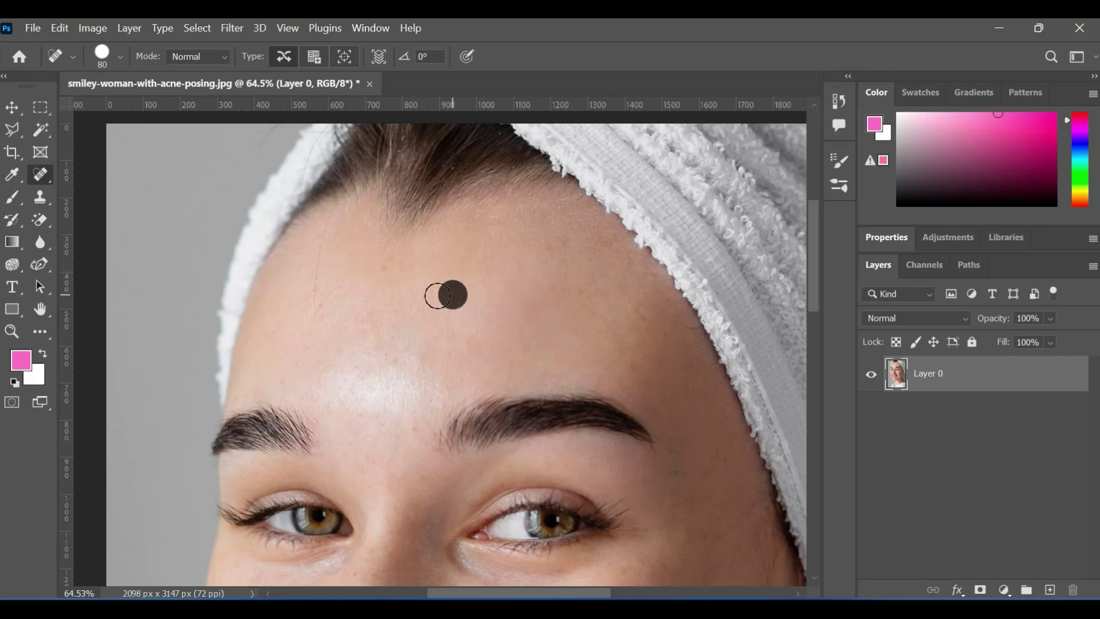
Heal the spots across the far side of the forehead and between the eyebrows and hairline
left_click(427, 297)
left_click(382, 266)
left_click(328, 305)
left_click(316, 292)
left_click(383, 358)
left_click(426, 352)
left_click(470, 341)
left_click(367, 332)
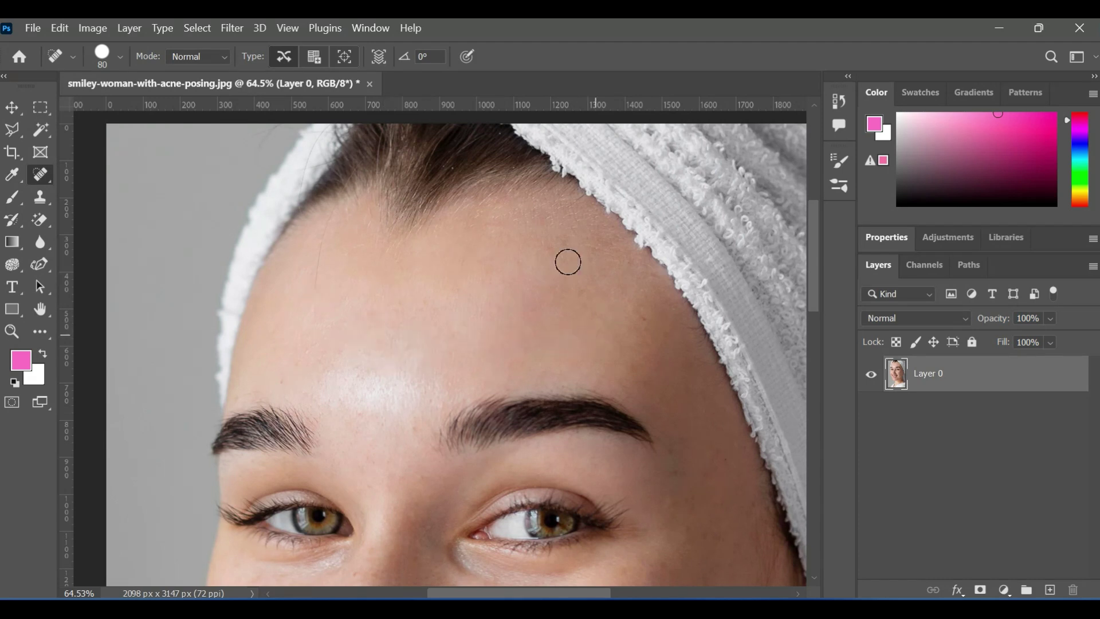
Heal the last forehead spots along the towel edge and fit the whole image in view
left_click(553, 243)
left_click(638, 315)
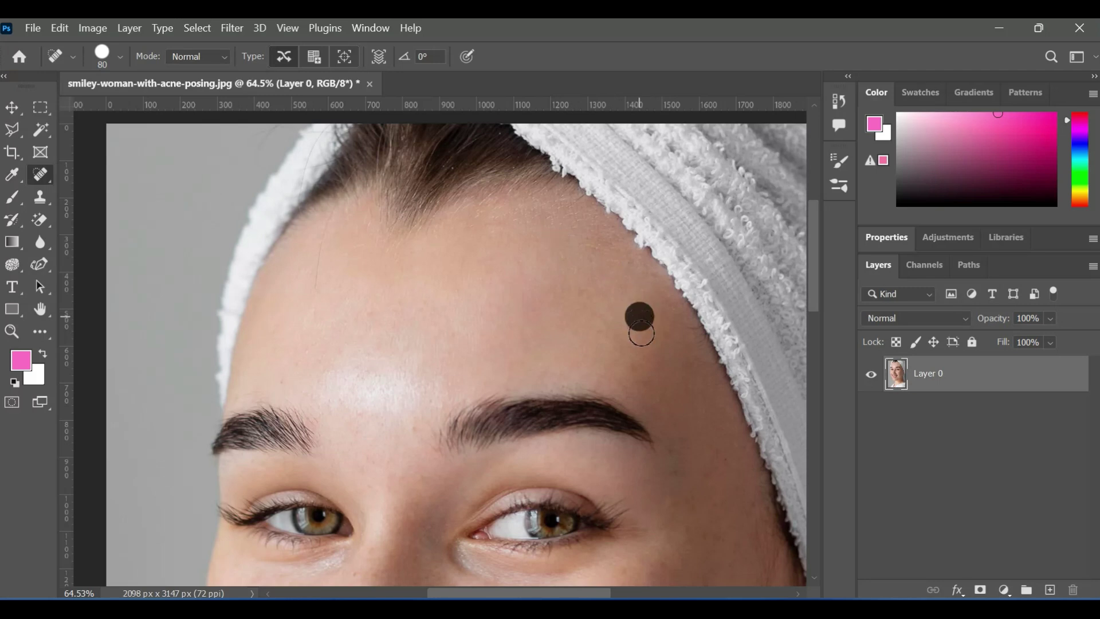
left_click(638, 355)
left_click(632, 367)
left_click(664, 337)
key("ctrl+0")
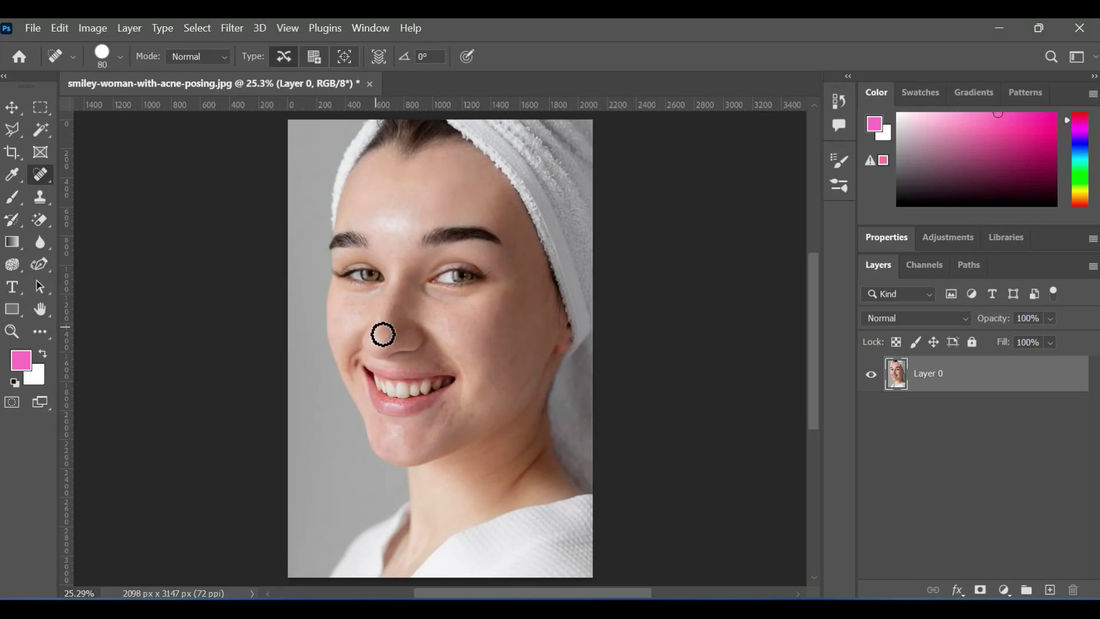
Convert Layer 0 to a smart object and duplicate it twice
left_click(18, 110)
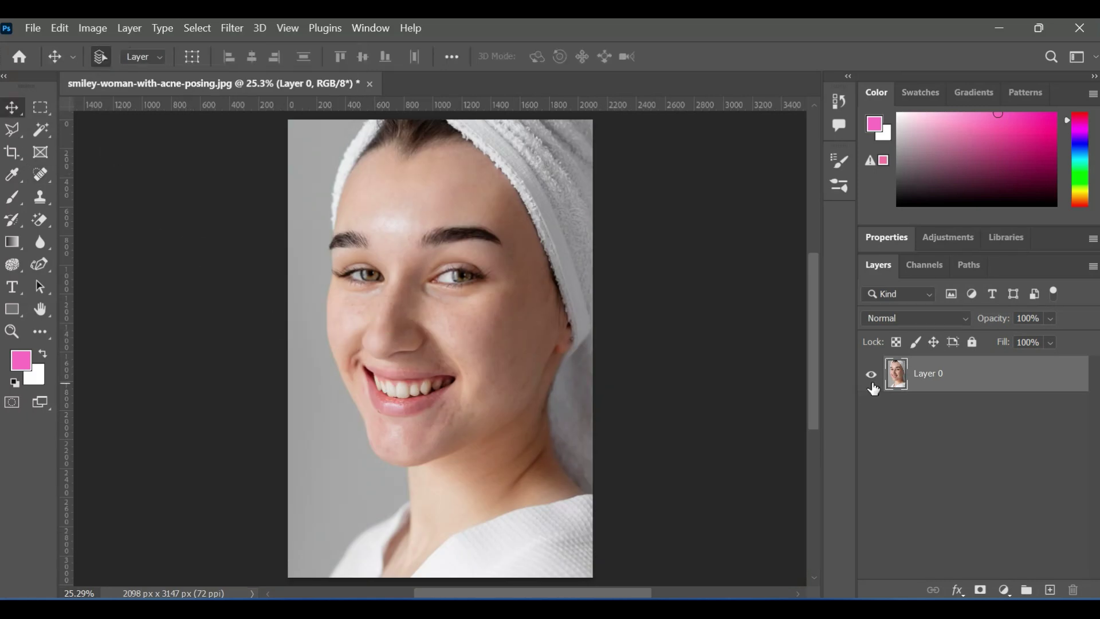
right_click(958, 375)
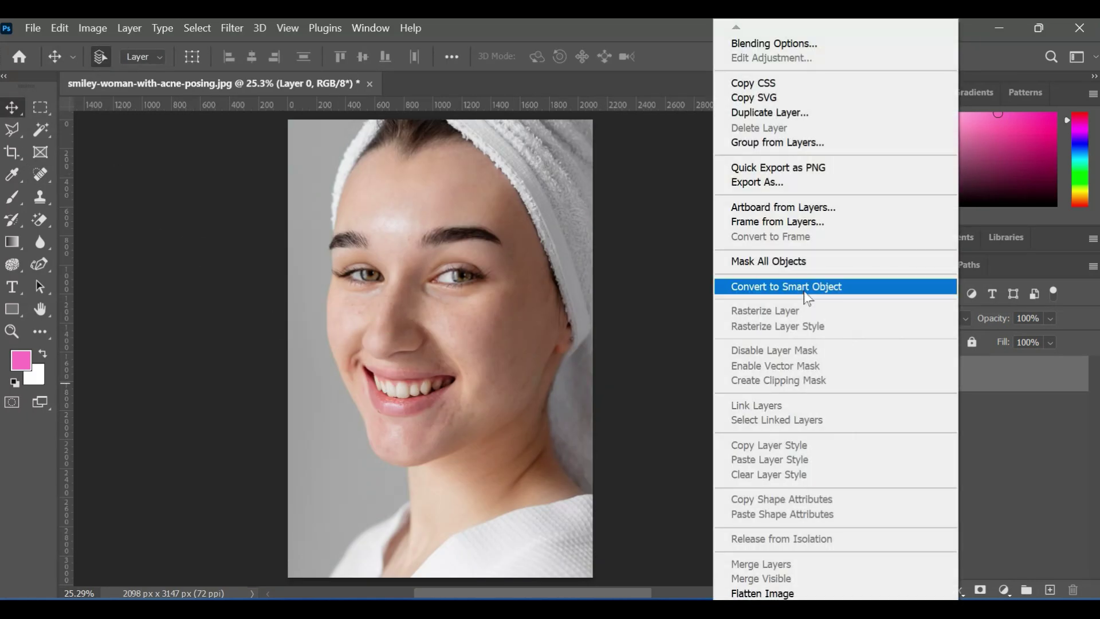
left_click(802, 286)
left_click_drag(996, 378, 1049, 589)
left_click_drag(974, 377, 1050, 589)
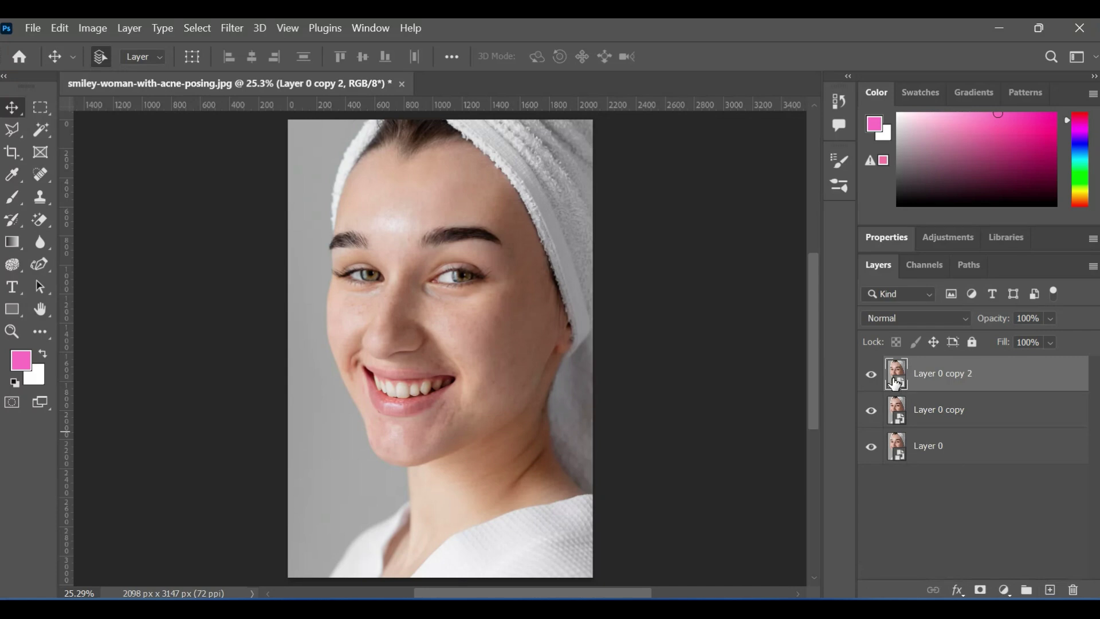
Hide Layer 0 copy 2 and apply a Gaussian Blur with a 30.4-pixel radius to Layer 0 copy
left_click(870, 378)
left_click(944, 407)
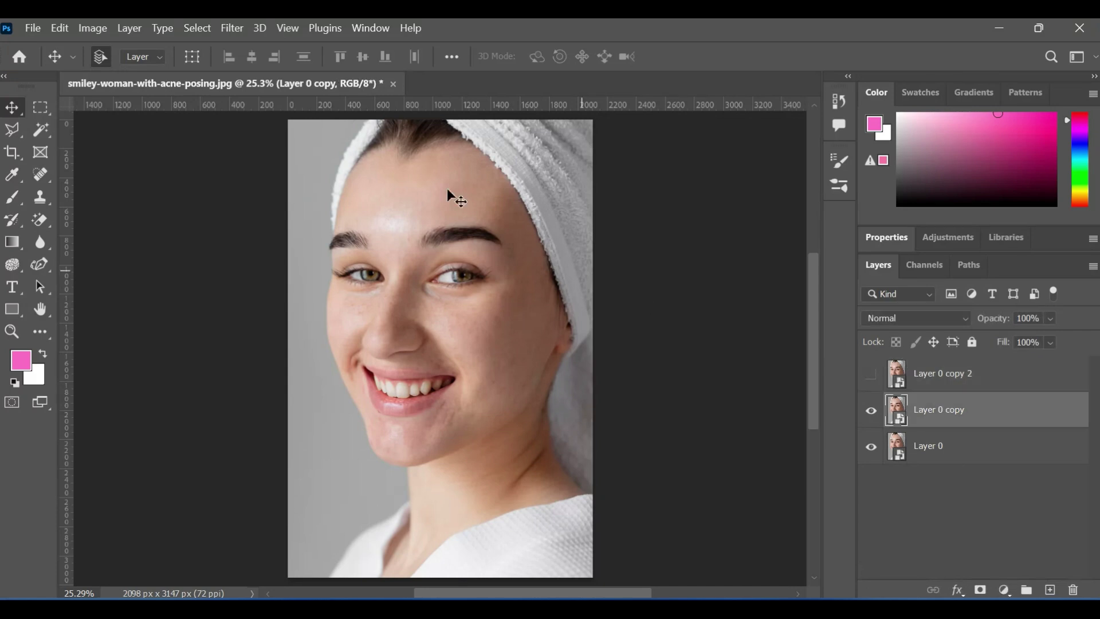
left_click(238, 22)
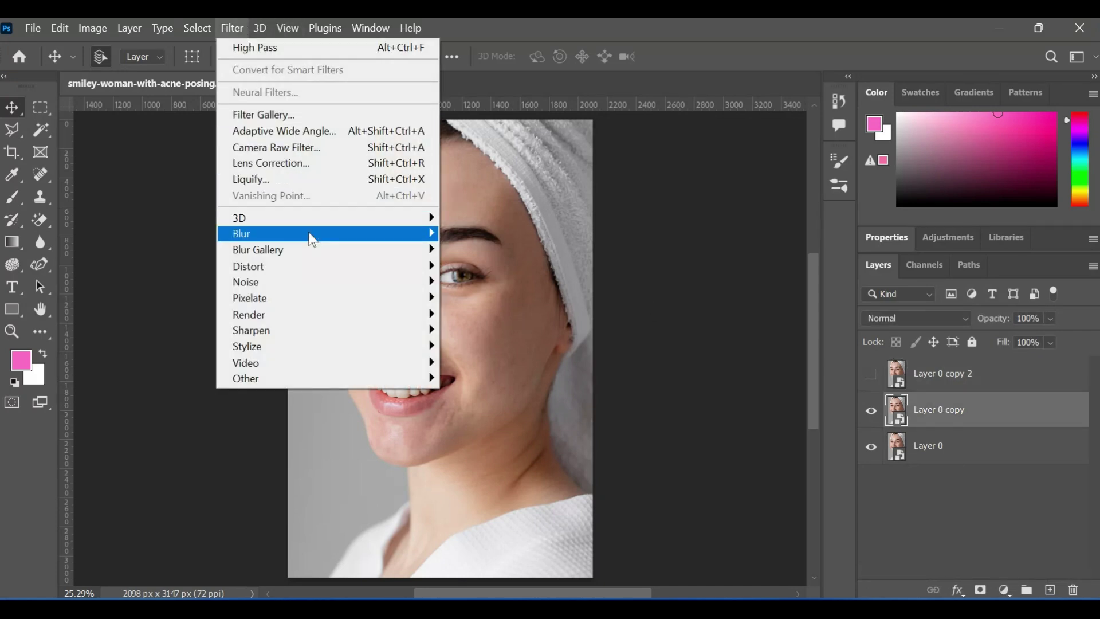
mouse_move(312, 232)
left_click(485, 290)
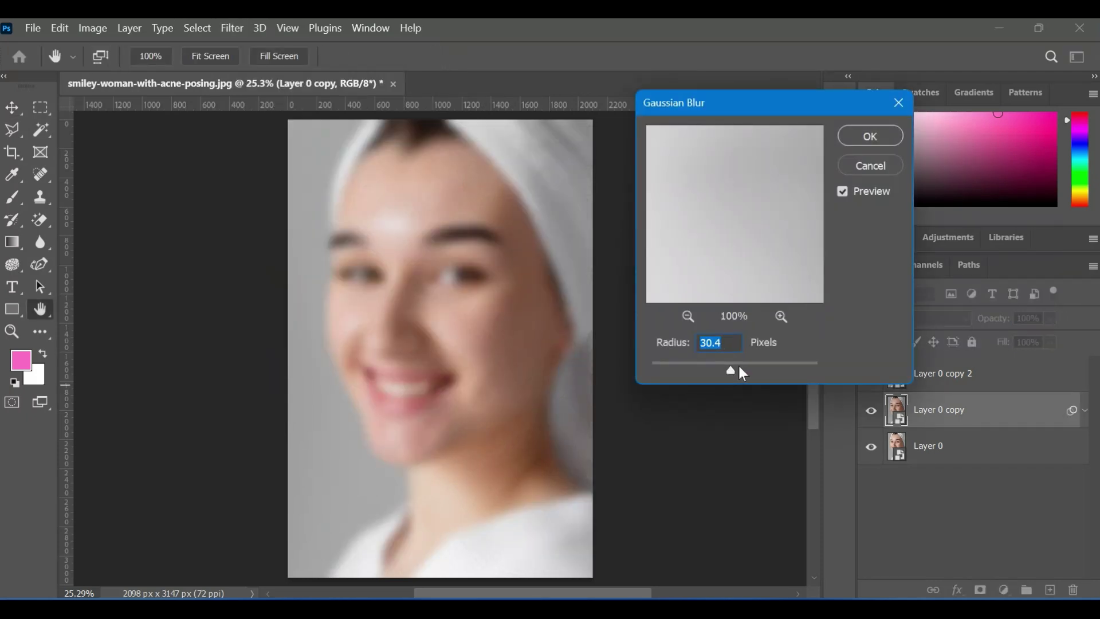
left_click(871, 136)
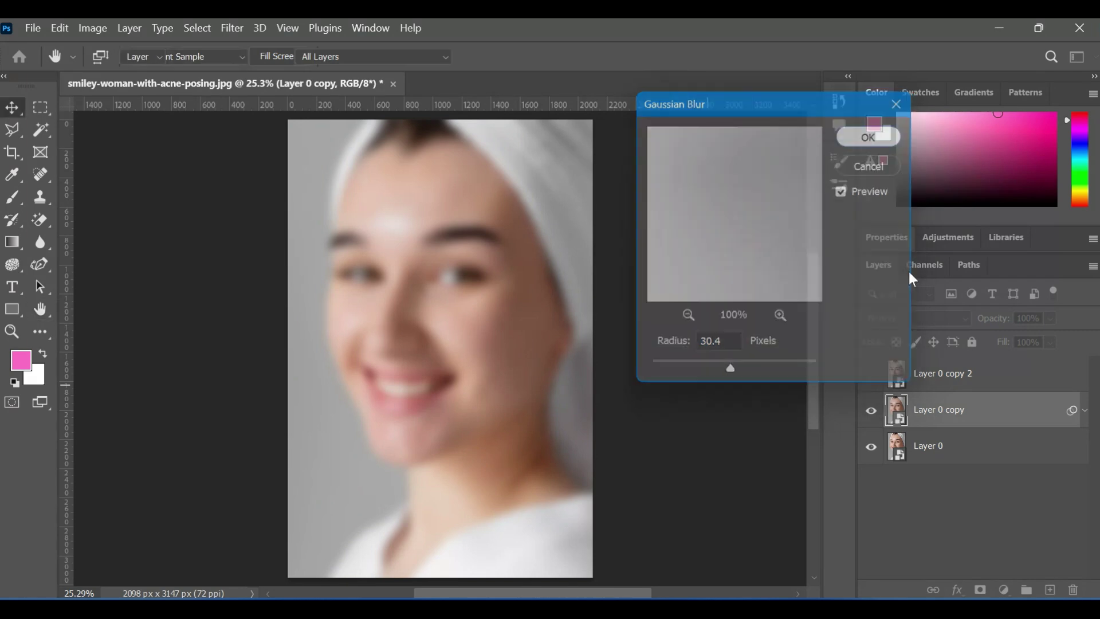
Show Layer 0 copy 2 again and set its blend mode to Vivid Light
left_click(871, 375)
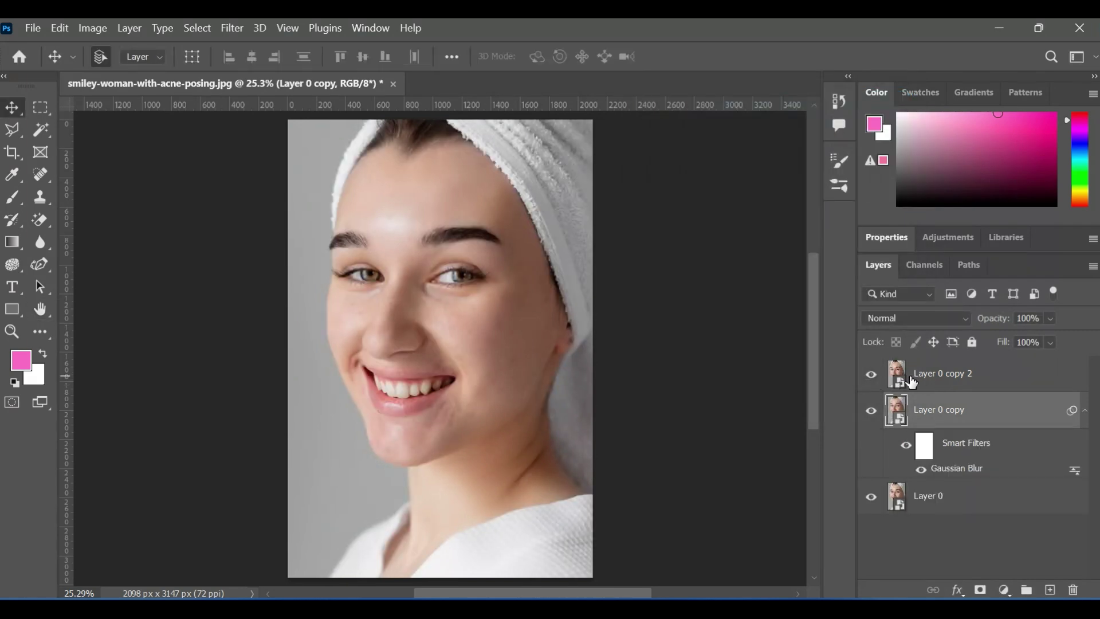
left_click(925, 374)
left_click(926, 316)
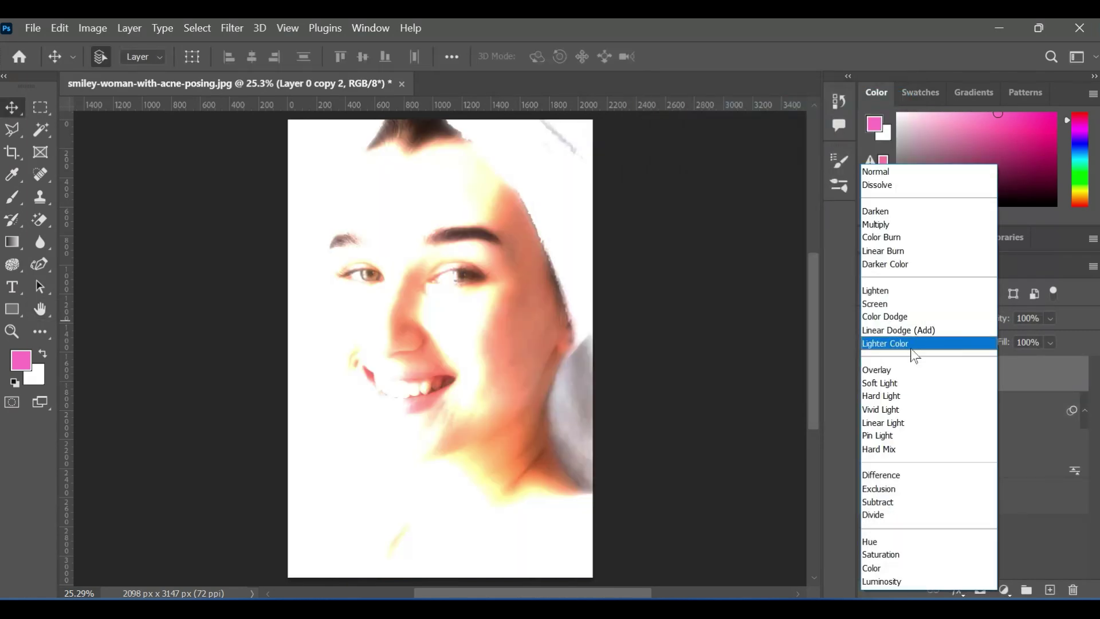
left_click(892, 408)
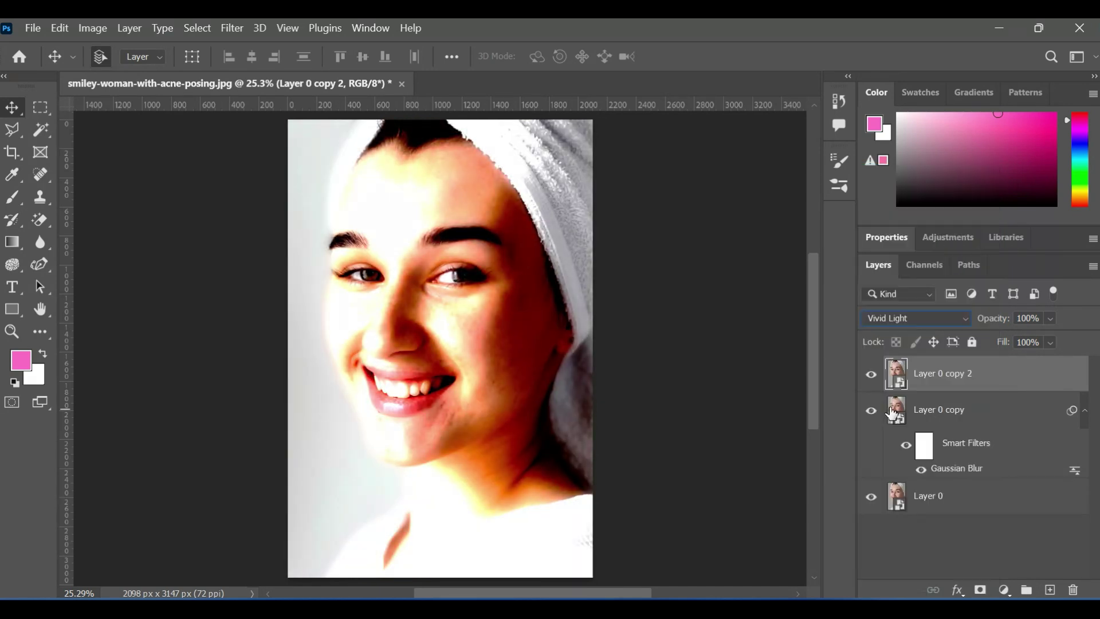
Apply a High Pass filter with a small radius to Layer 0 copy 2
left_click(233, 29)
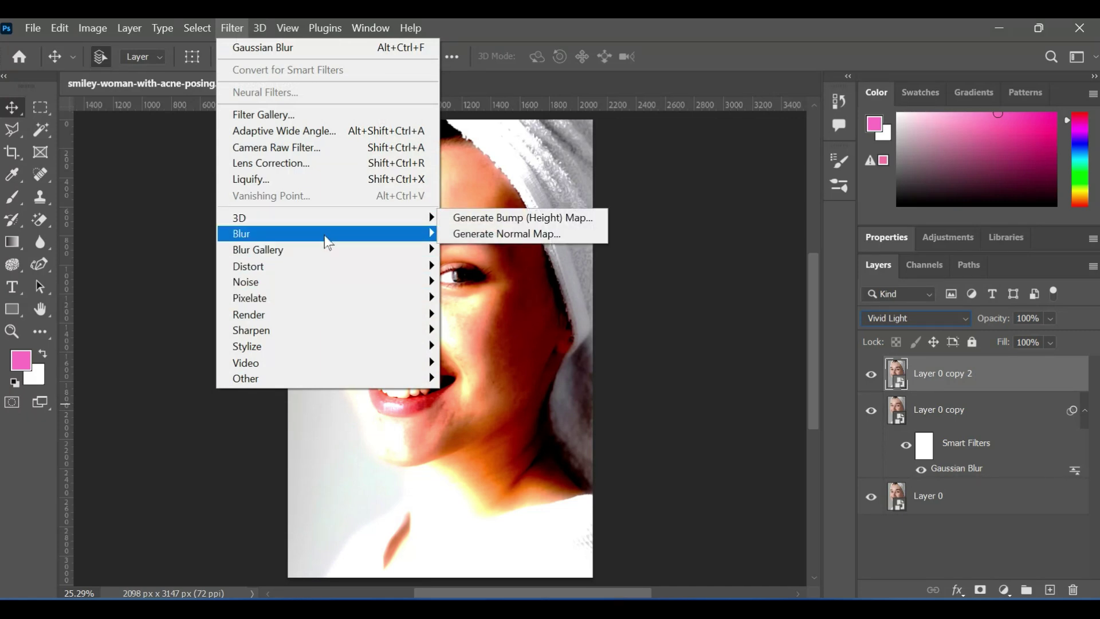
mouse_move(334, 229)
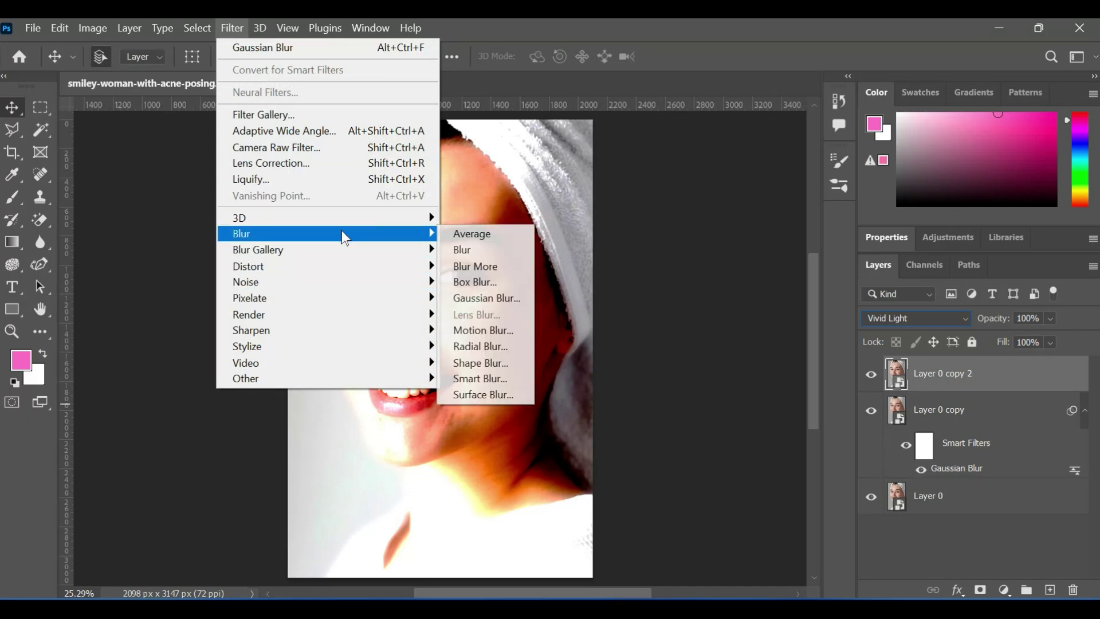
mouse_move(328, 379)
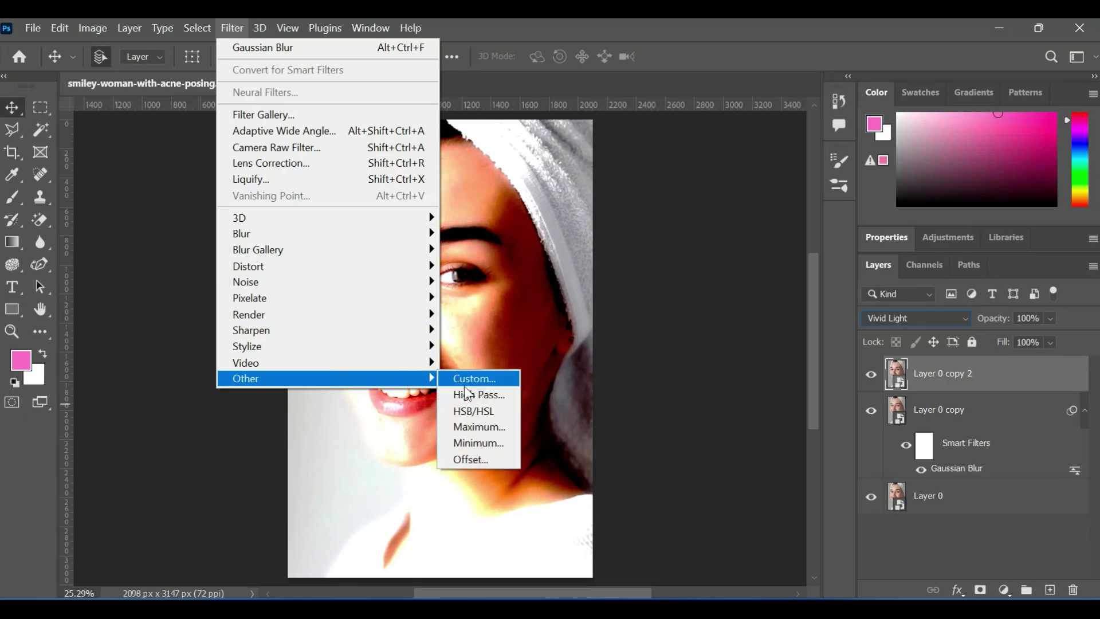
left_click(473, 394)
left_click_drag(446, 362, 428, 372)
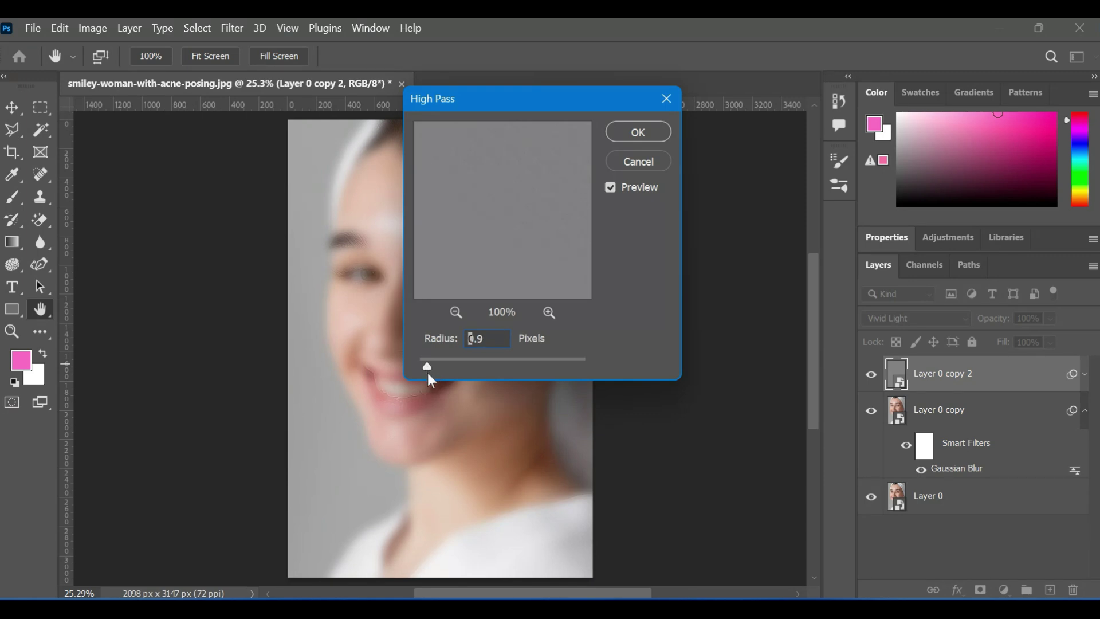
left_click(635, 130)
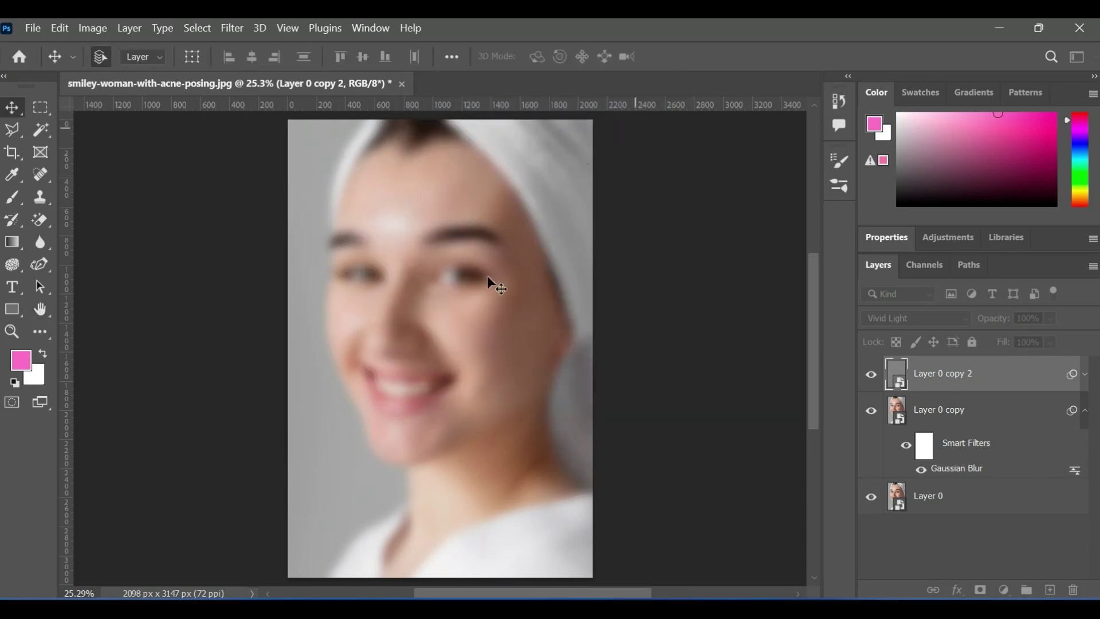
Group Layer 0 copy 2 with Layer 0 copy and add a black layer mask that hides the group's effect
left_click(950, 458, "shift")
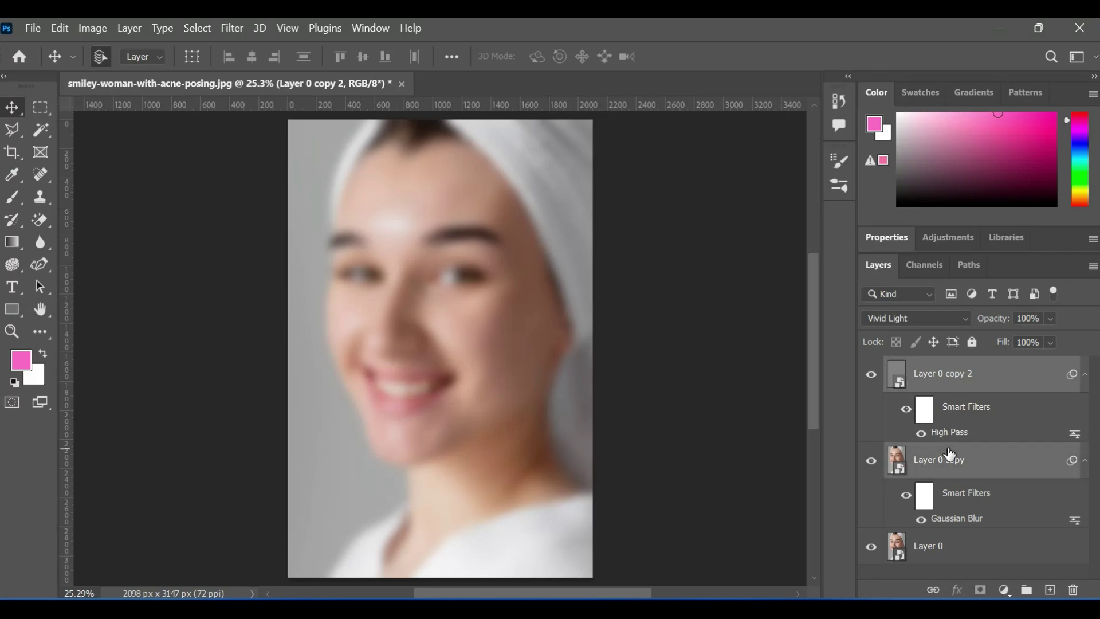
key("ctrl+g")
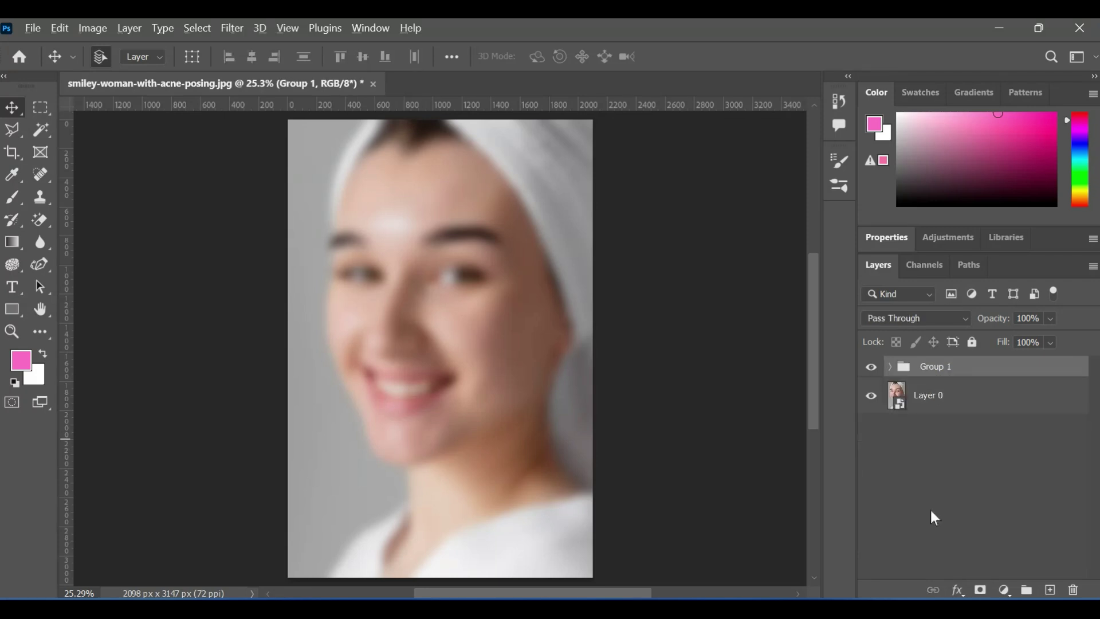
left_click(980, 589, "alt")
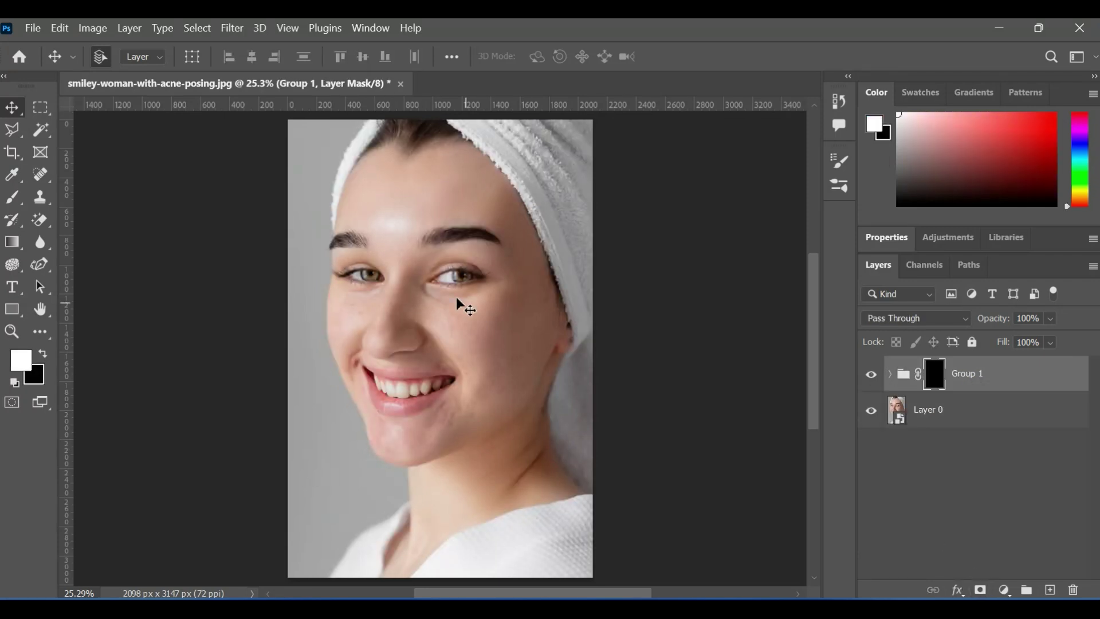
Paint white on the Group 1 mask over the large cheek beside the nose, using a 250-pixel brush at 70% opacity and flow
scroll(456, 331, "up", 3)
scroll(460, 331, "up", 2)
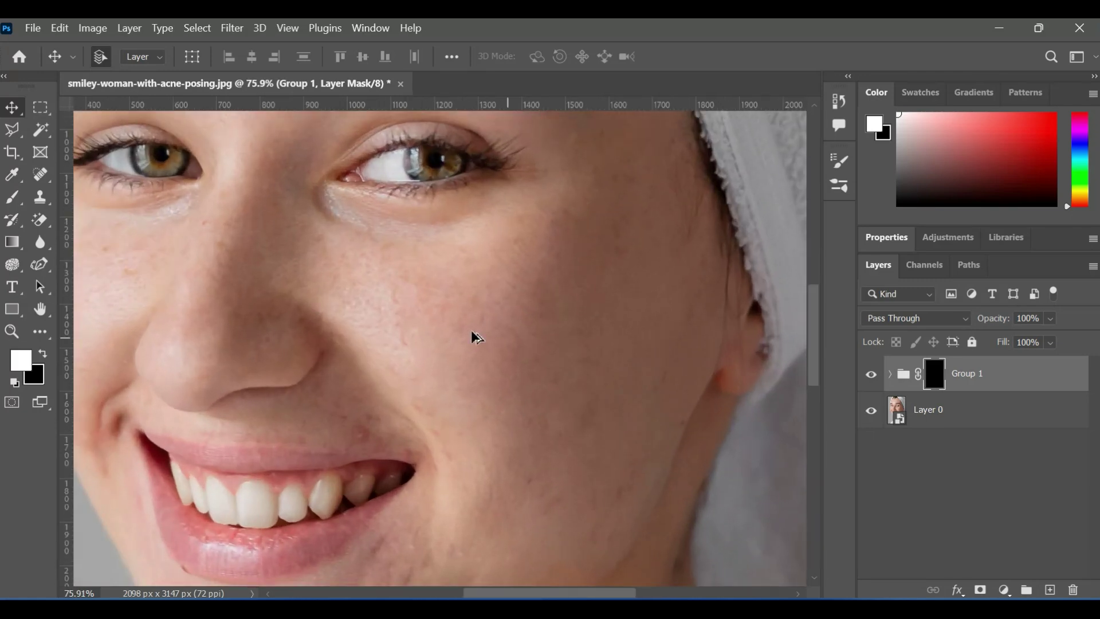
left_click(19, 197)
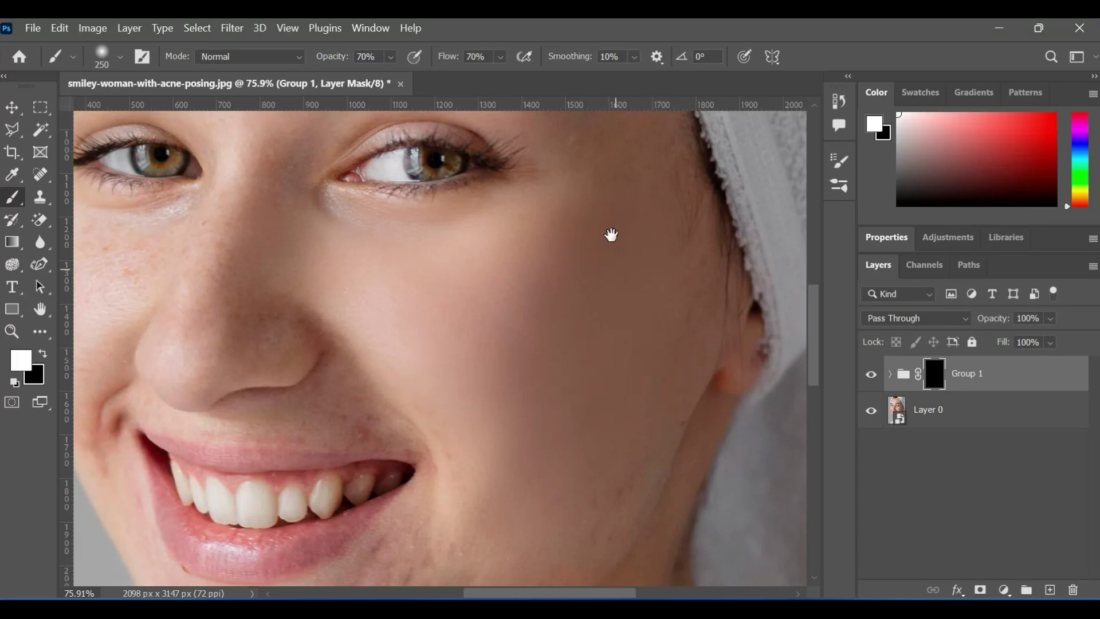
Reduce the brush to 90 pixels and paint the mask over the upper lip area, lower cheek and chin
scroll(610, 235, "down", 3)
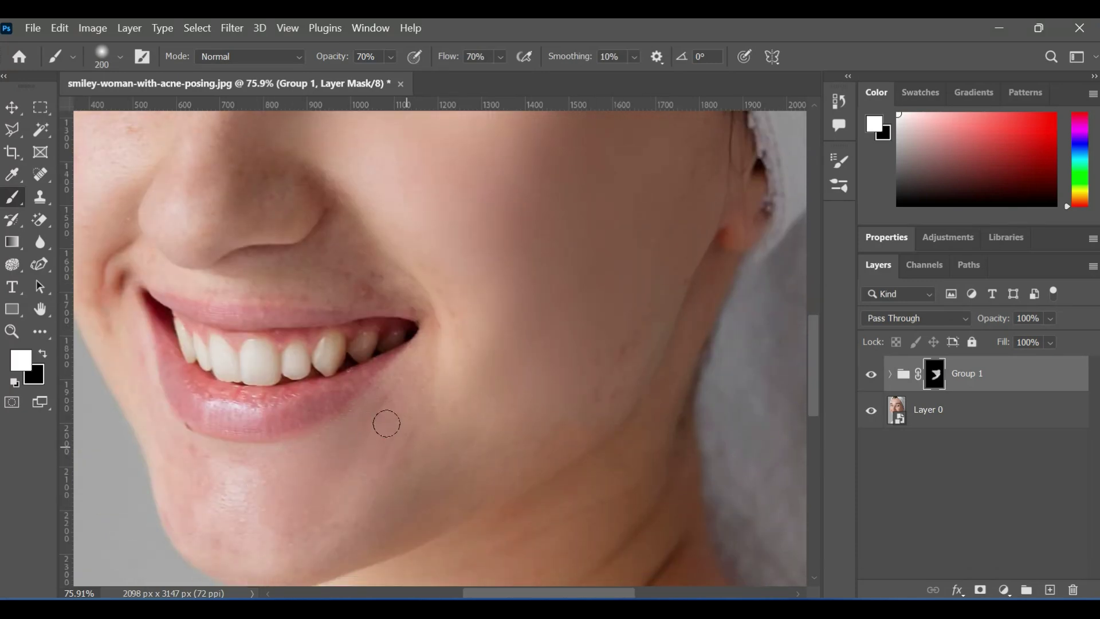
key("bracketleft")
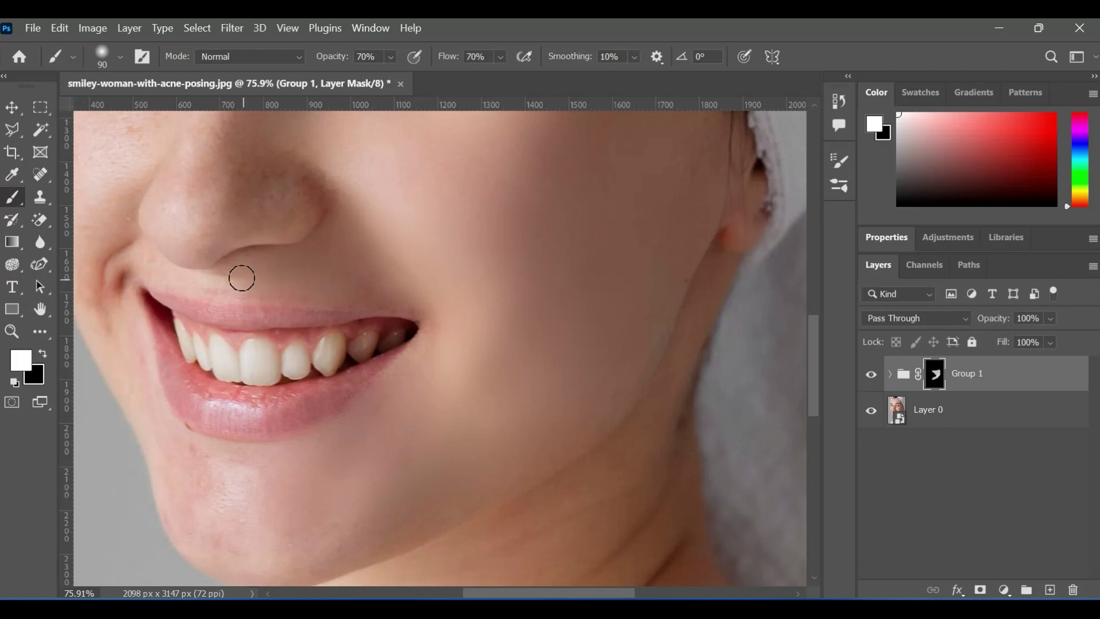
left_click_drag(286, 495, 303, 405)
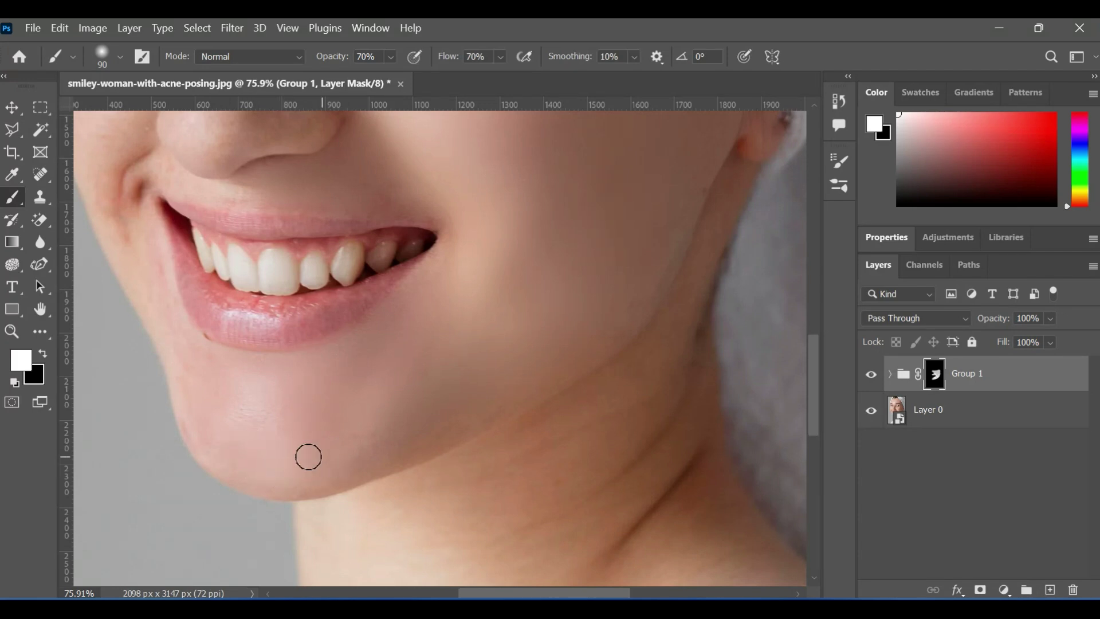
left_click_drag(258, 393, 300, 466)
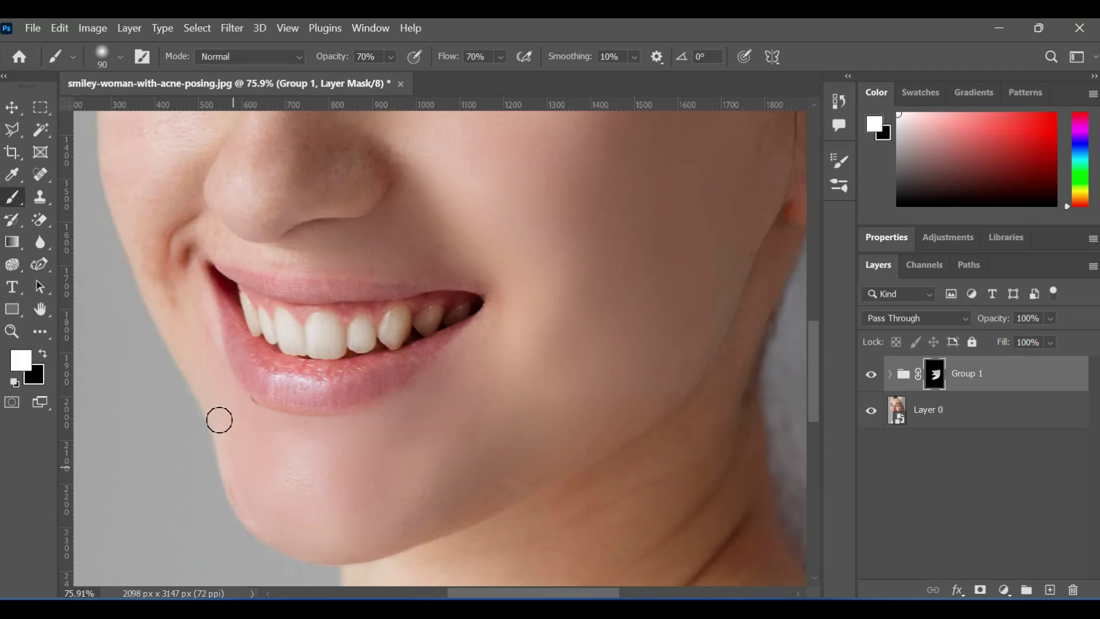
Paint the mask over the nose and the narrower cheek below the eye on the grey background side
left_click_drag(194, 293, 248, 498)
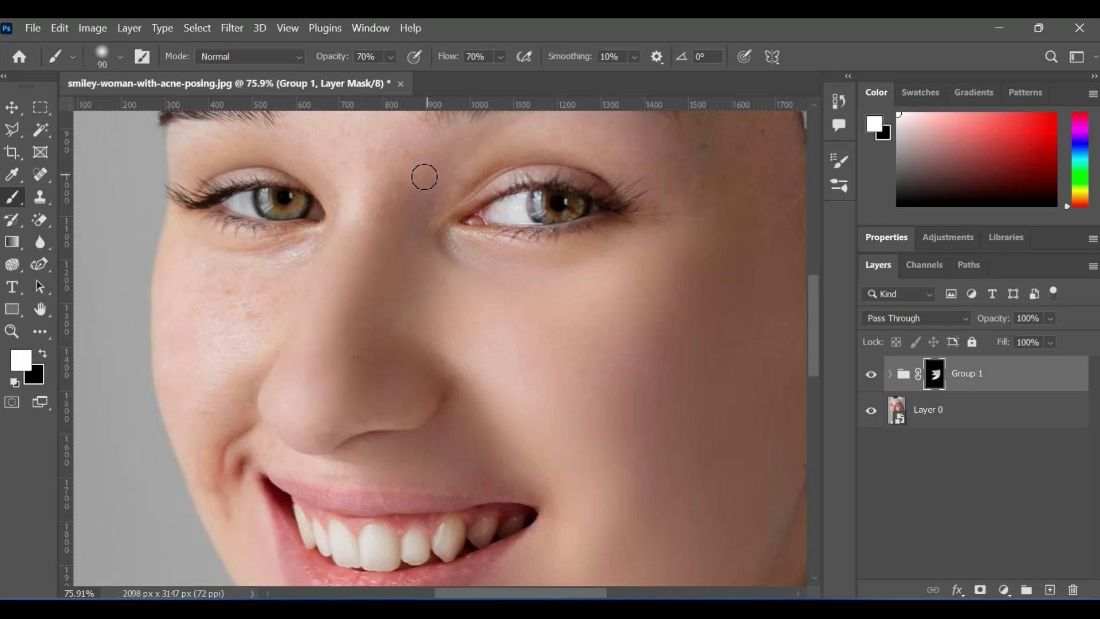
mouse_move(315, 321)
left_mouse_down()
mouse_move(281, 296)
mouse_move(233, 317)
mouse_move(244, 265)
left_mouse_up()
mouse_move(233, 379)
left_mouse_down()
mouse_move(189, 356)
mouse_move(211, 297)
mouse_move(254, 304)
mouse_move(216, 324)
mouse_move(231, 422)
mouse_move(216, 440)
mouse_move(234, 526)
mouse_move(192, 429)
left_mouse_up()
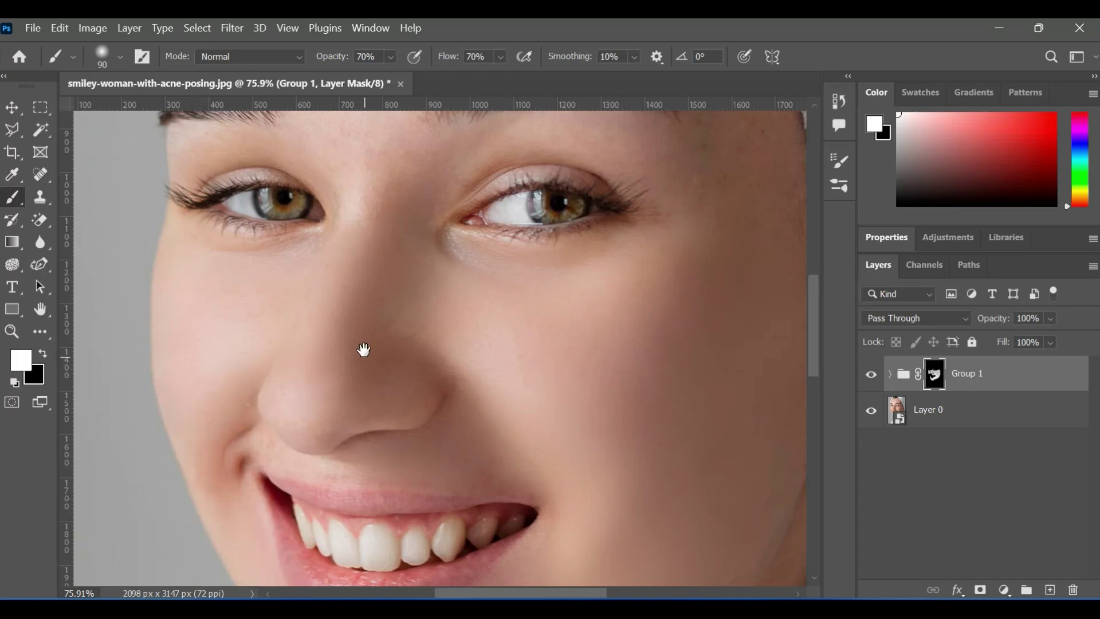
Paint the mask over the skin around the eyes and brows and across the forehead up to the hairline and towel
left_click_drag(363, 345, 351, 484)
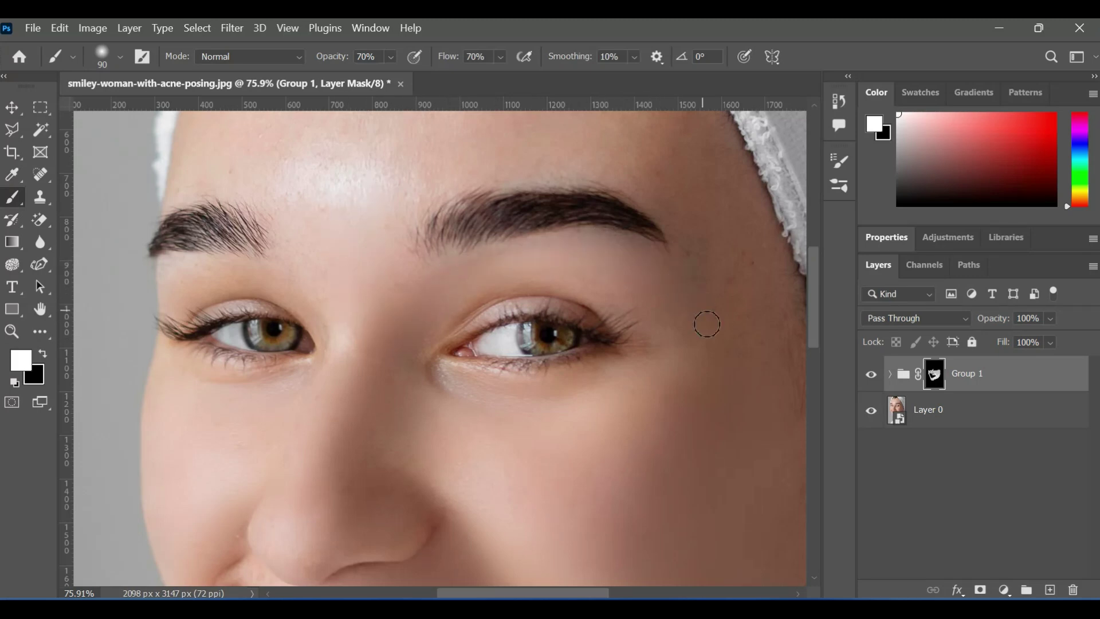
scroll(424, 298, "up", 3)
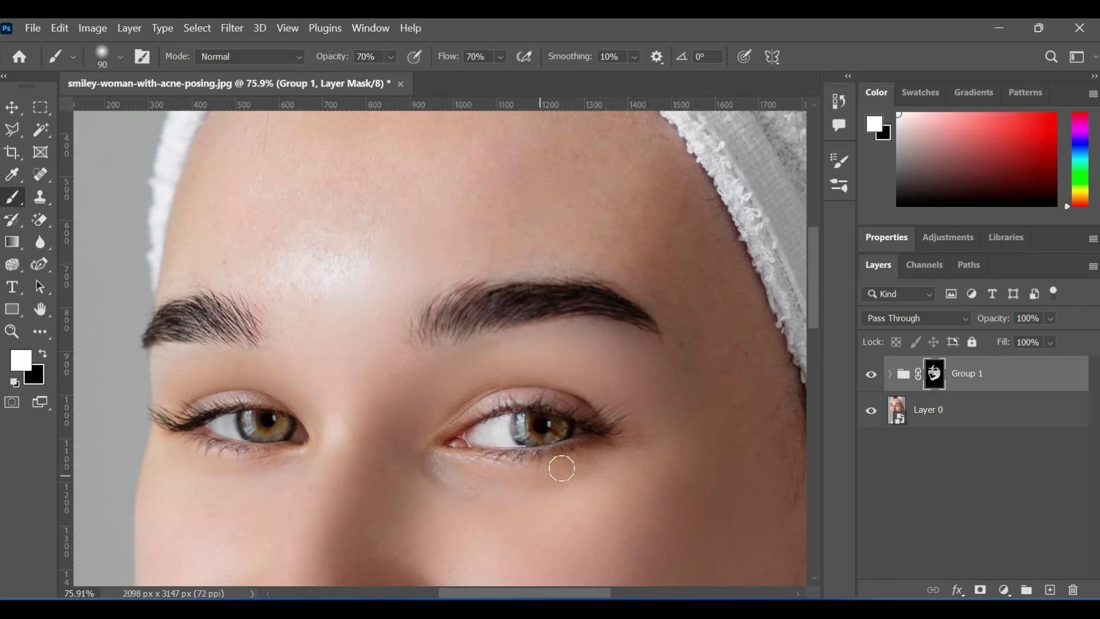
scroll(496, 229, "up", 3)
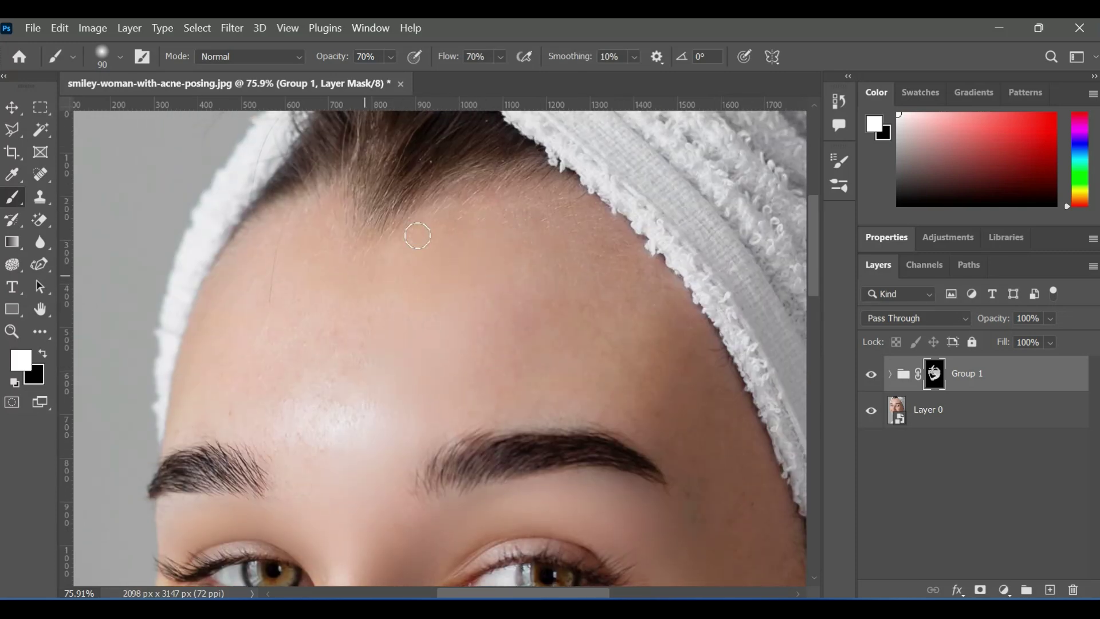
mouse_move(587, 237)
left_mouse_down()
mouse_move(616, 232)
mouse_move(661, 271)
mouse_move(781, 507)
left_mouse_up()
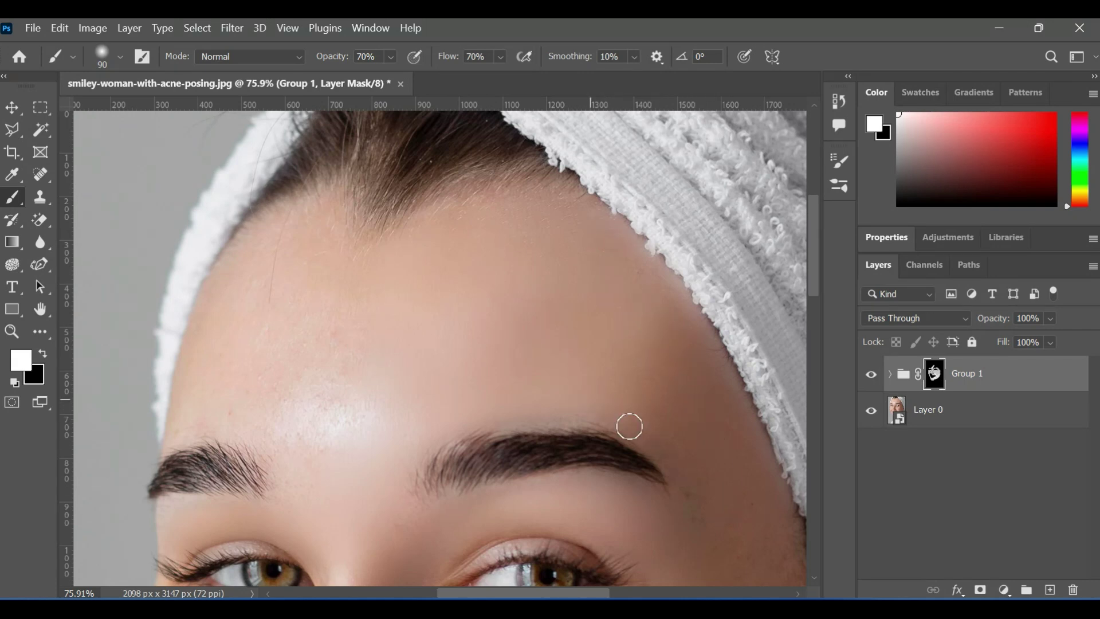
mouse_move(700, 493)
left_mouse_down()
mouse_move(701, 520)
mouse_move(702, 480)
mouse_move(622, 411)
mouse_move(489, 417)
left_mouse_up()
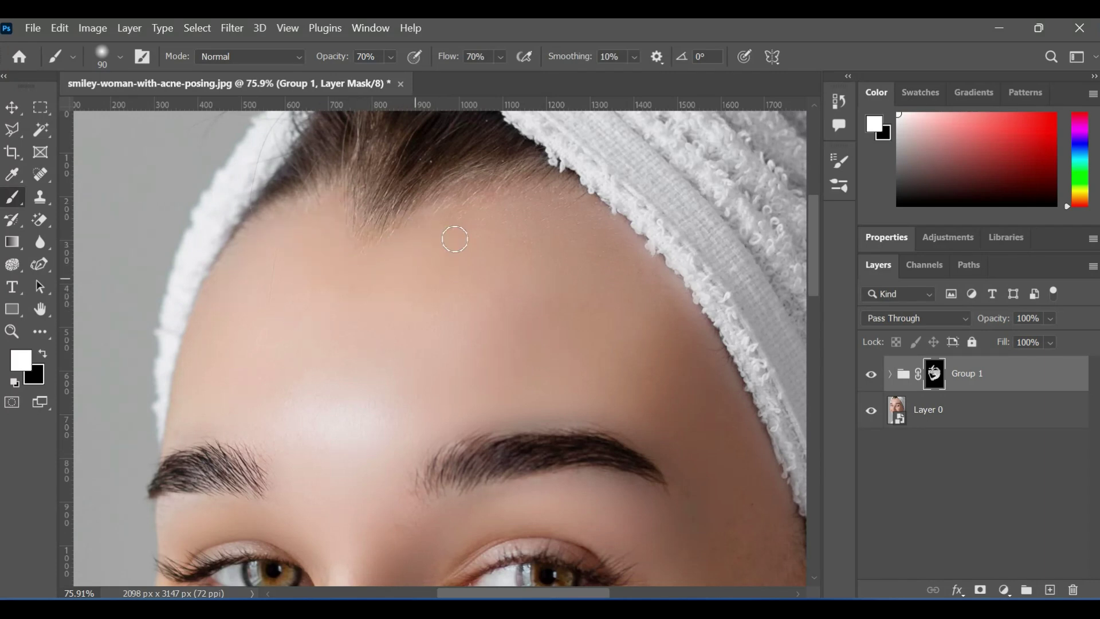
Paint the mask over the temple and the outer cheek along the towel and ear
left_click_drag(639, 422, 567, 149)
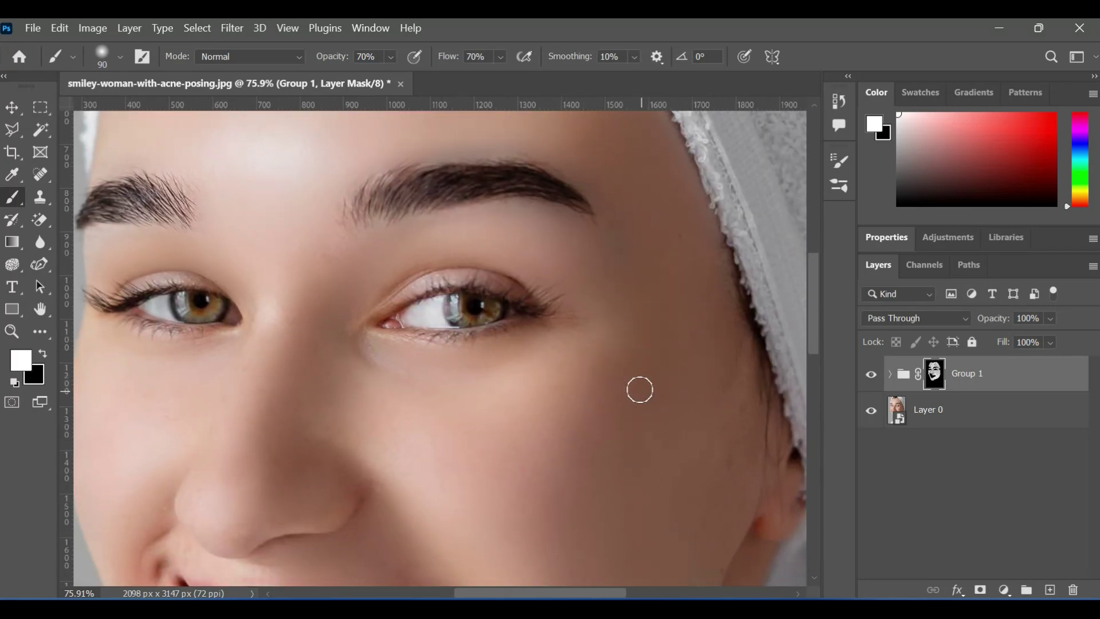
left_click_drag(655, 308, 617, 170)
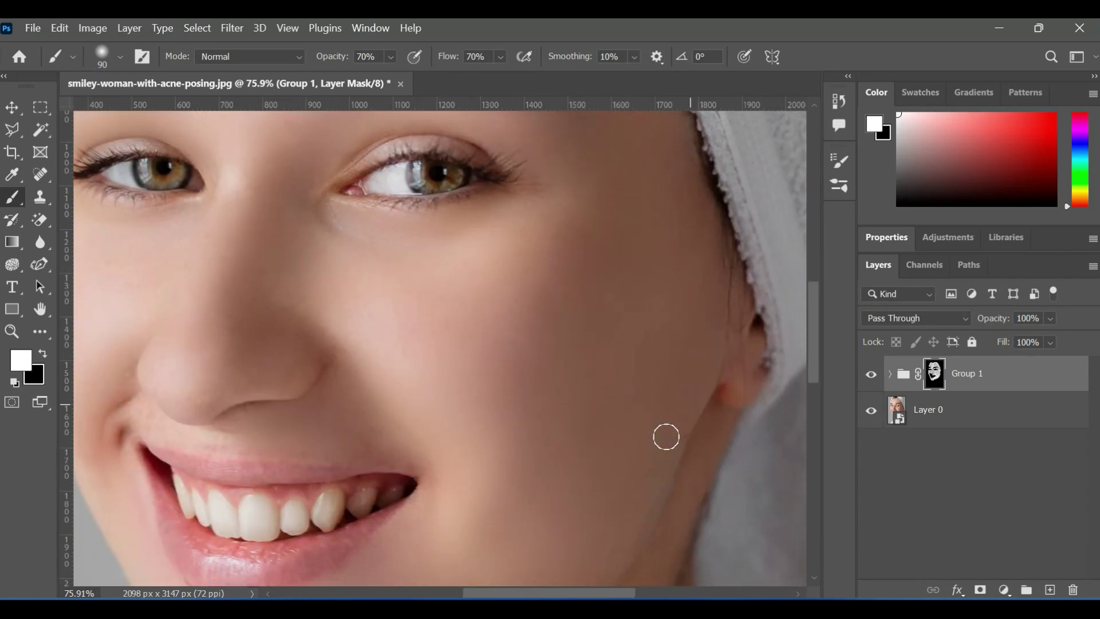
left_click_drag(619, 301, 633, 26)
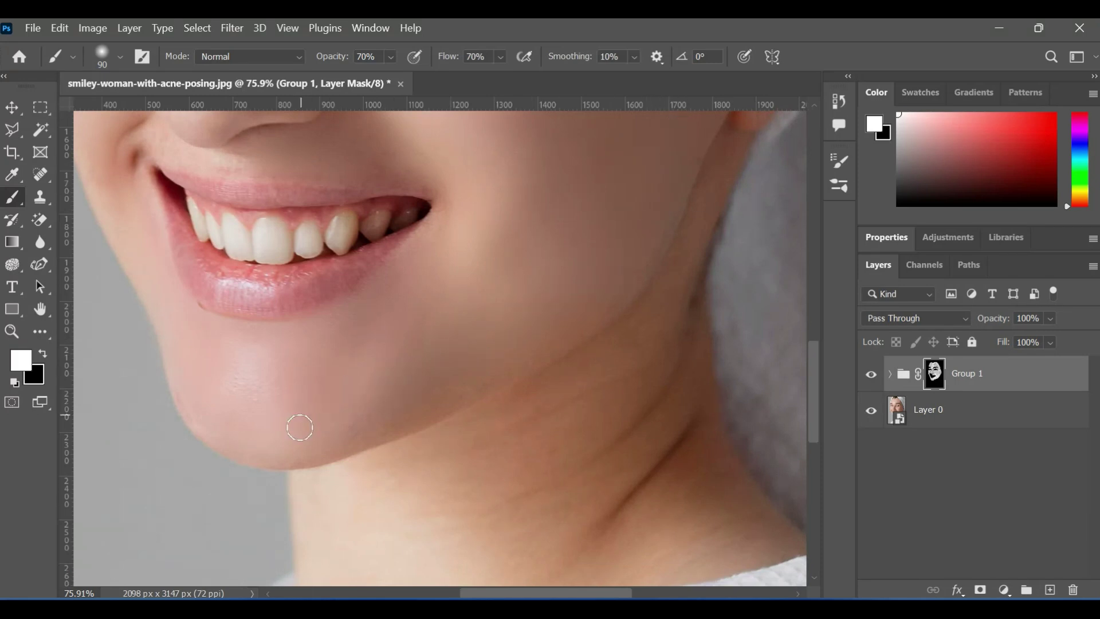
Paint the mask over the neck and the exposed chest down to the image's lower edge, keeping off the white robe
left_click_drag(372, 261, 396, 72)
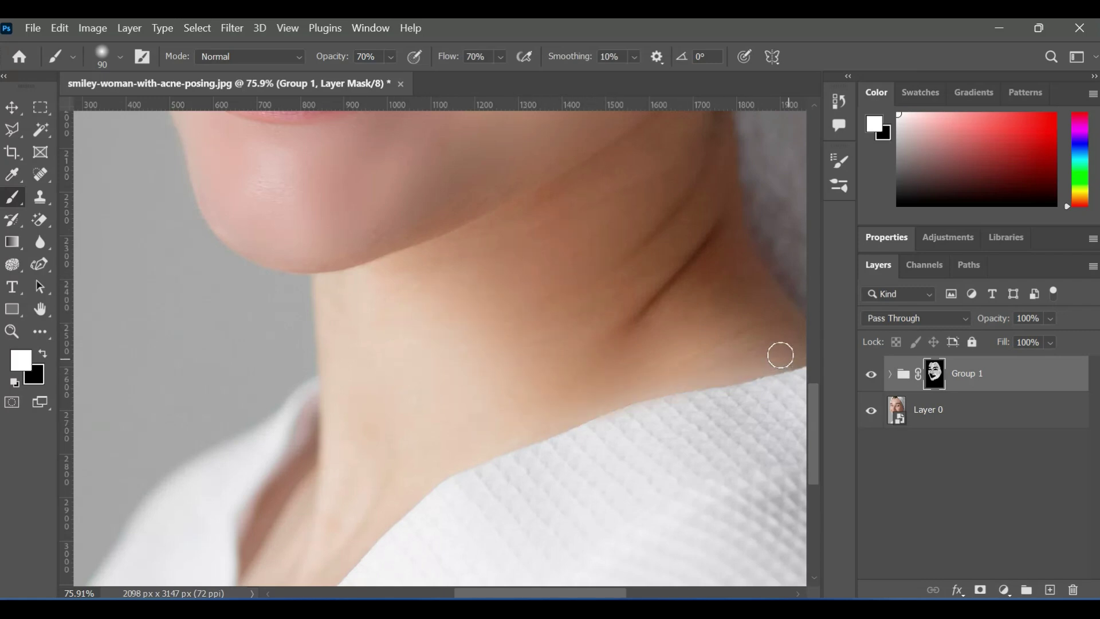
mouse_move(680, 362)
left_mouse_down()
mouse_move(732, 307)
mouse_move(717, 328)
mouse_move(634, 321)
mouse_move(711, 262)
mouse_move(614, 330)
mouse_move(608, 354)
mouse_move(681, 268)
mouse_move(568, 337)
mouse_move(636, 238)
left_mouse_up()
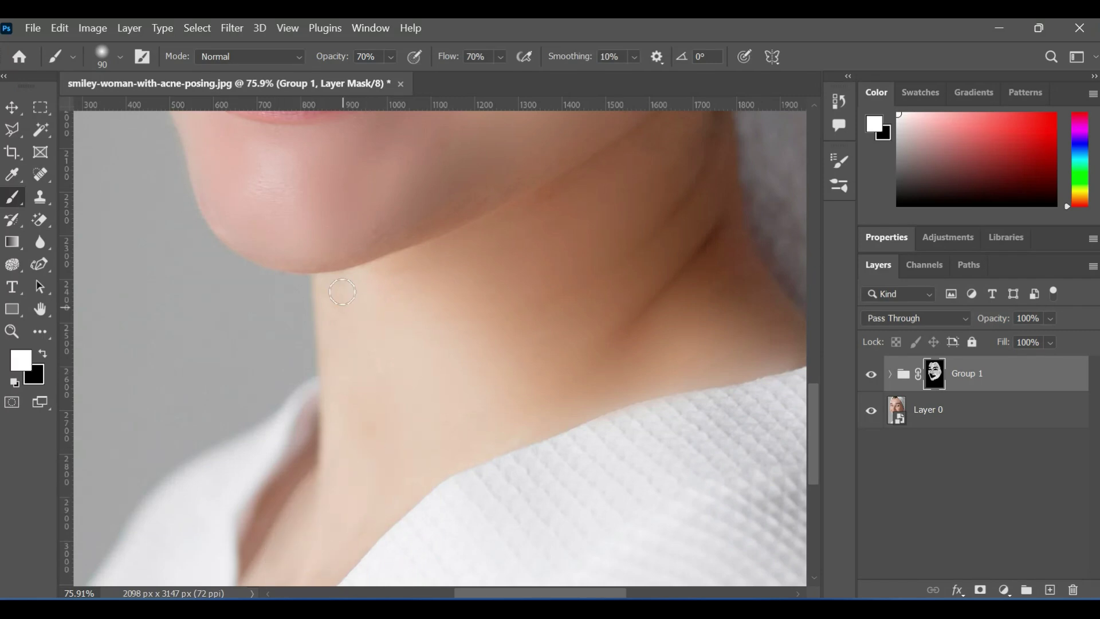
scroll(444, 271, "down", 3)
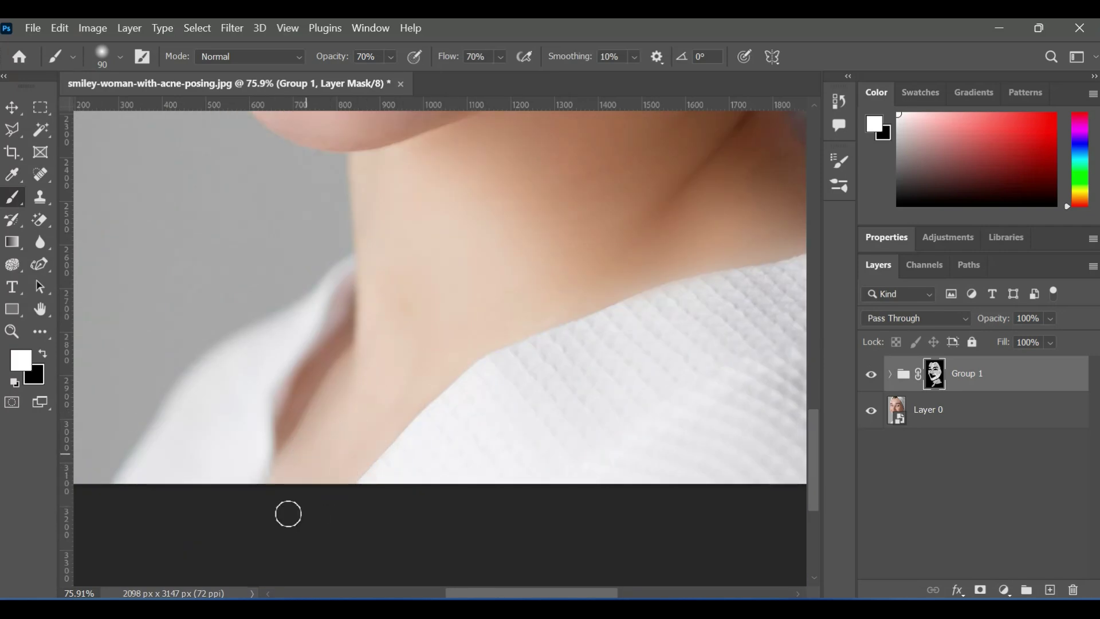
Compare the full portrait with Group 1 hidden and shown, and examine the smoothed cheek and eye area up close
key("ctrl+0")
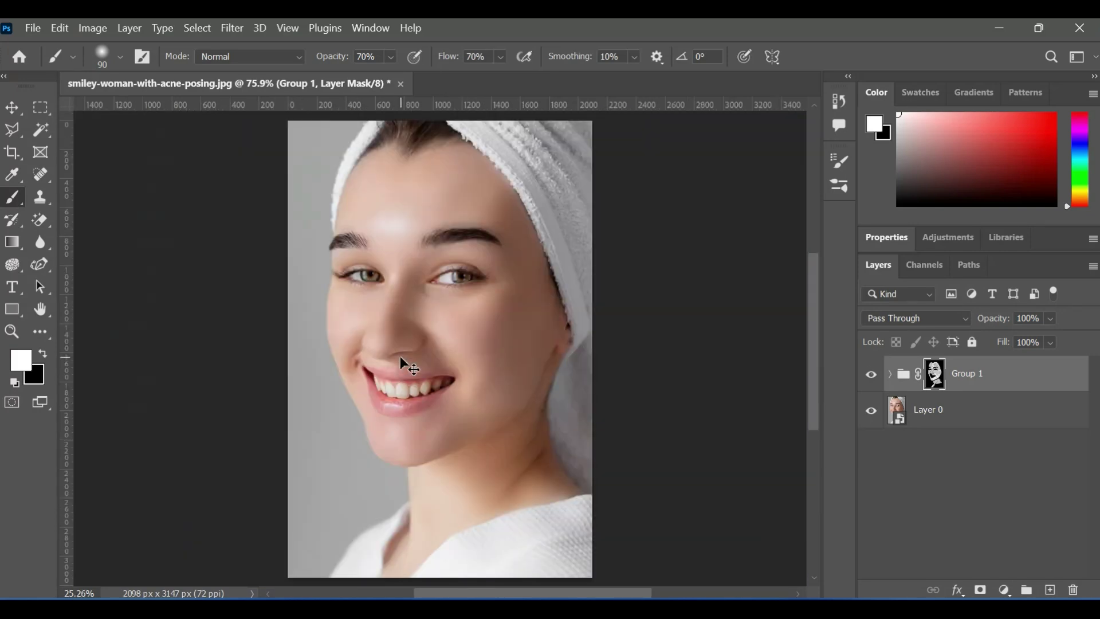
left_click(869, 373)
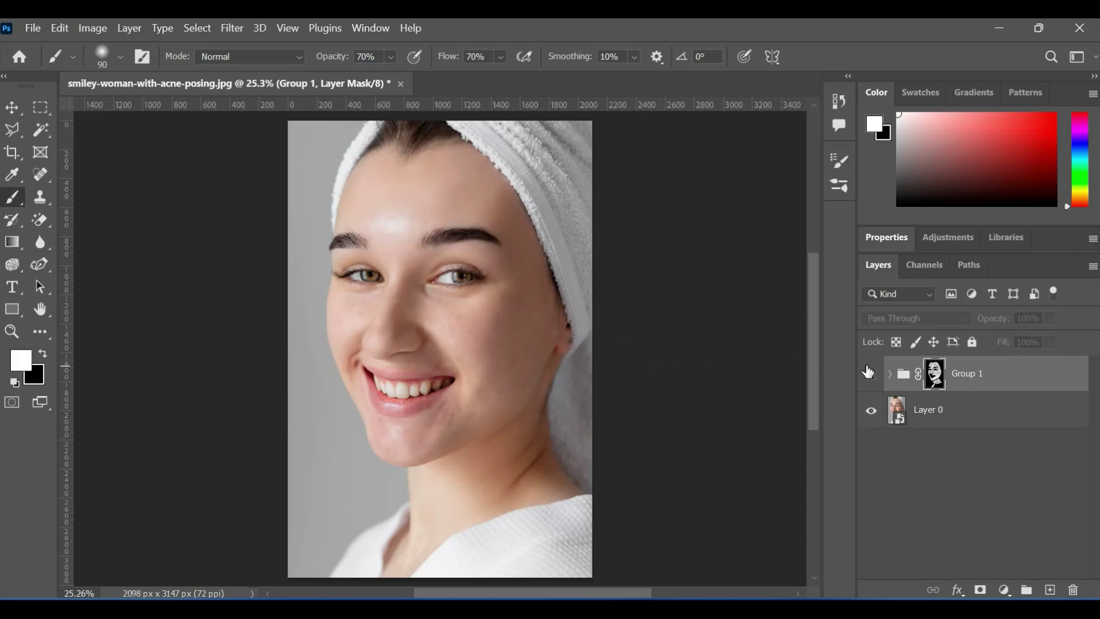
left_click(870, 373)
scroll(457, 331, "up", 5)
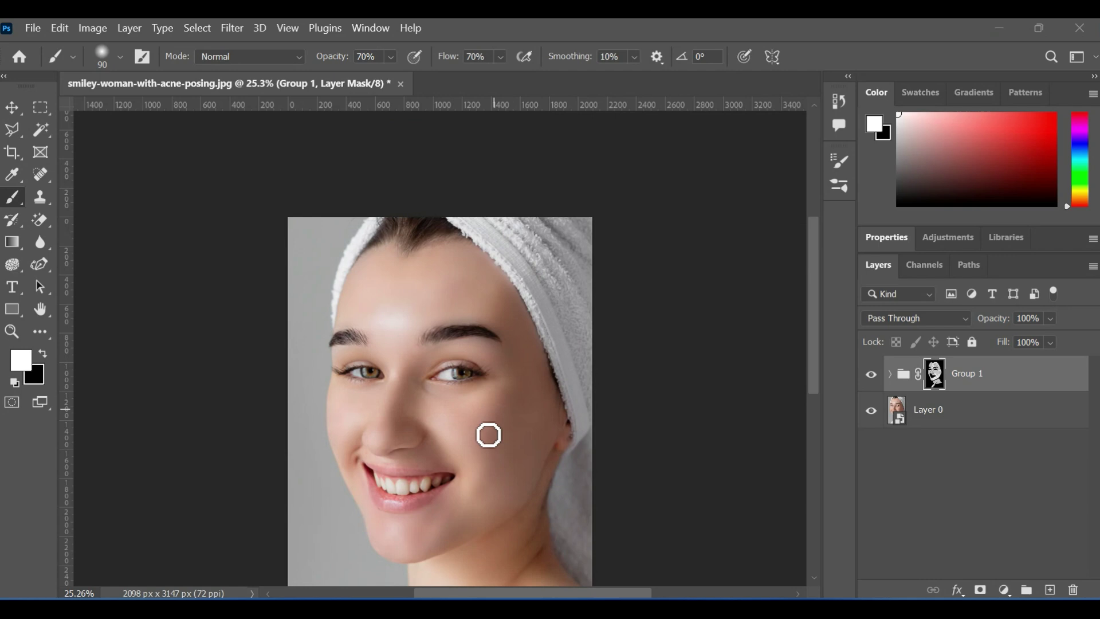
key("super")
key("super")
scroll(453, 453, "up", 2)
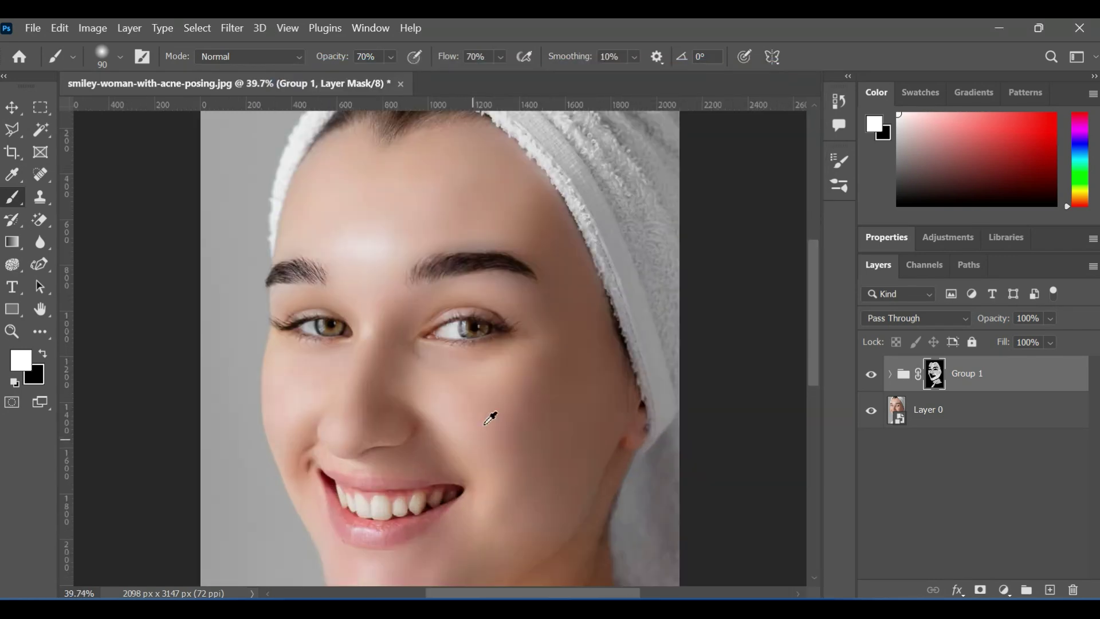
scroll(490, 418, "up", 3)
scroll(491, 421, "up", 2)
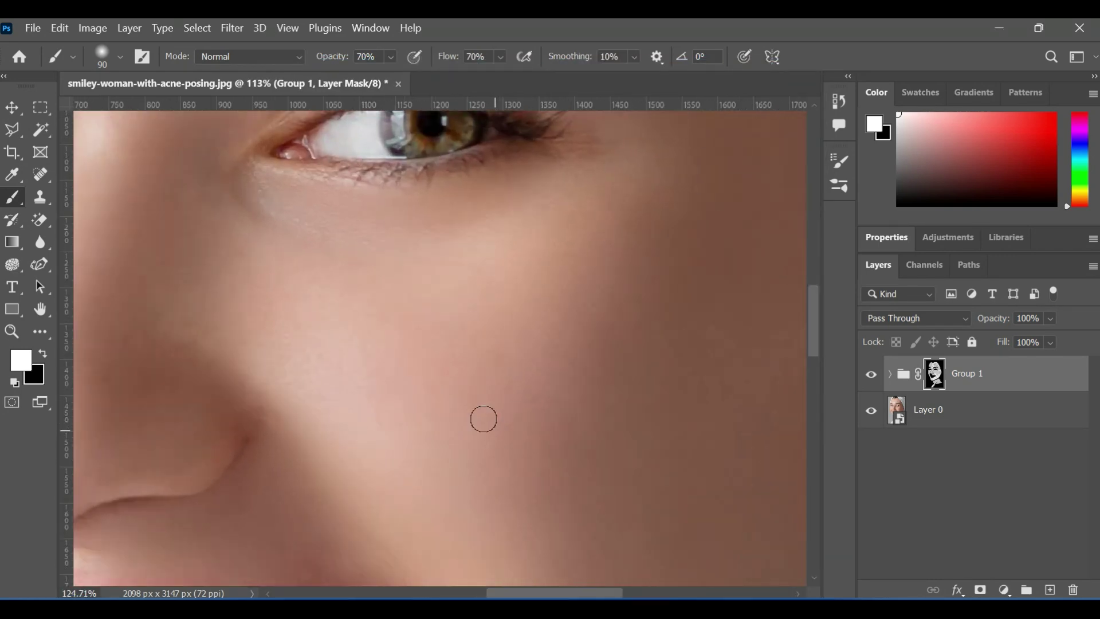
scroll(486, 421, "down", 2)
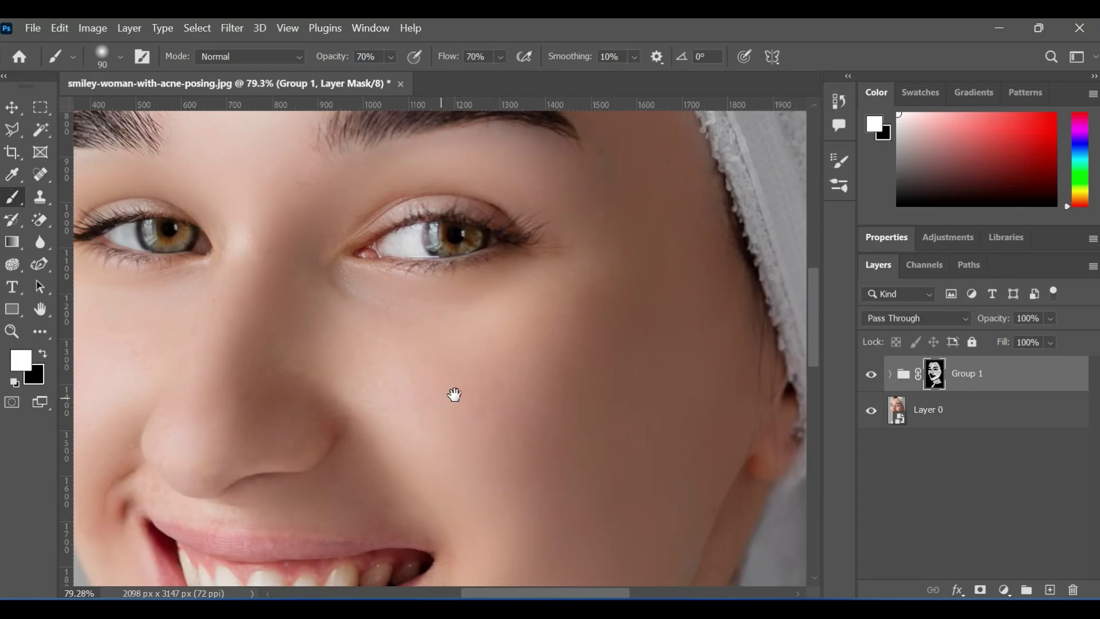
left_click_drag(454, 393, 548, 398)
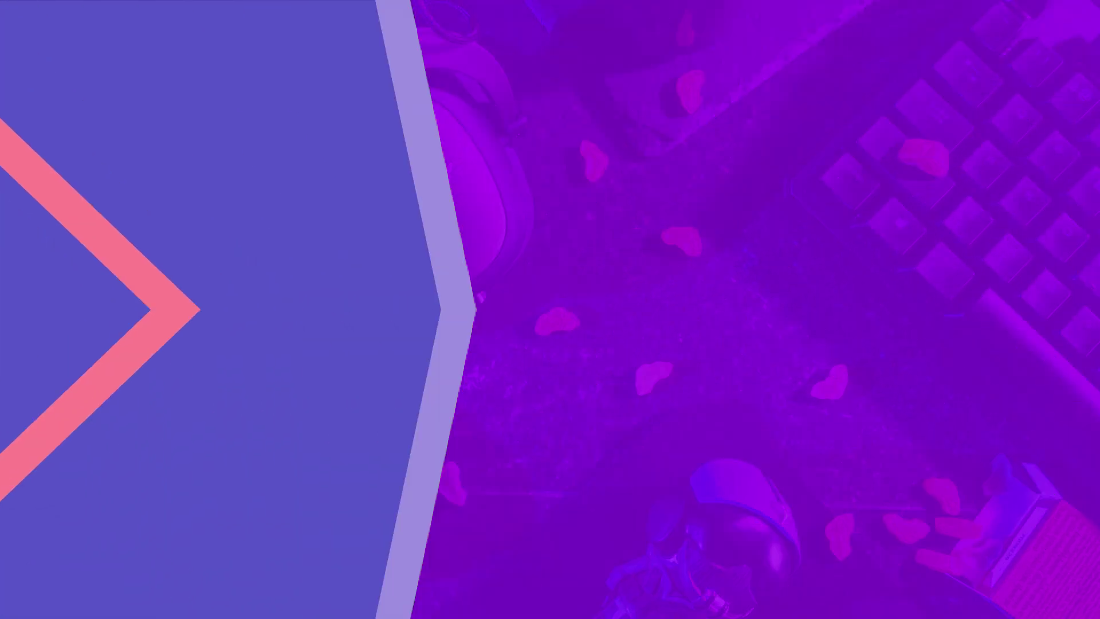